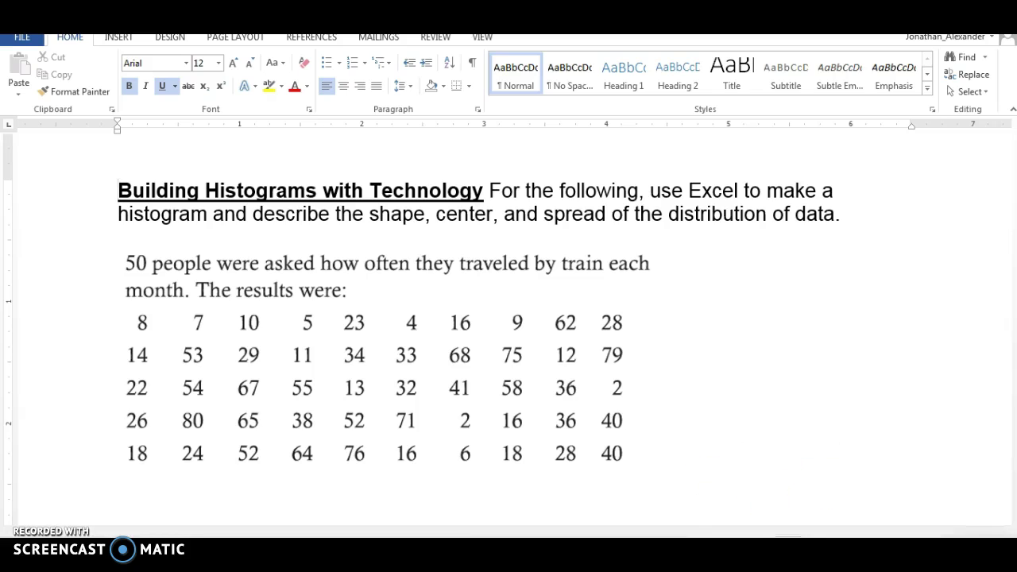
Switch to the working Excel workbook with the train-travel data, the Bins heading and Min=/Max= labels.
click(710, 489)
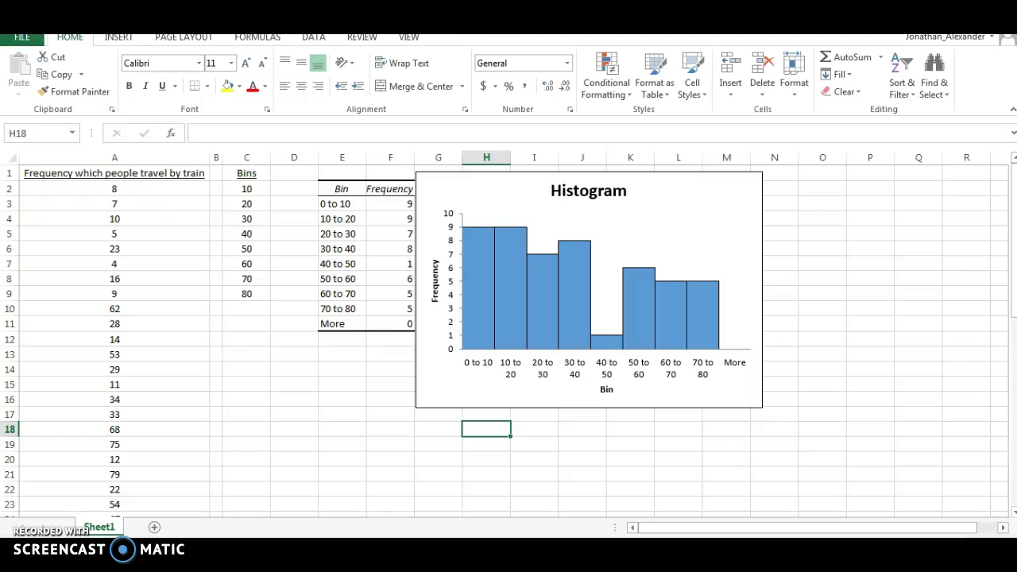
key(alt+Tab)
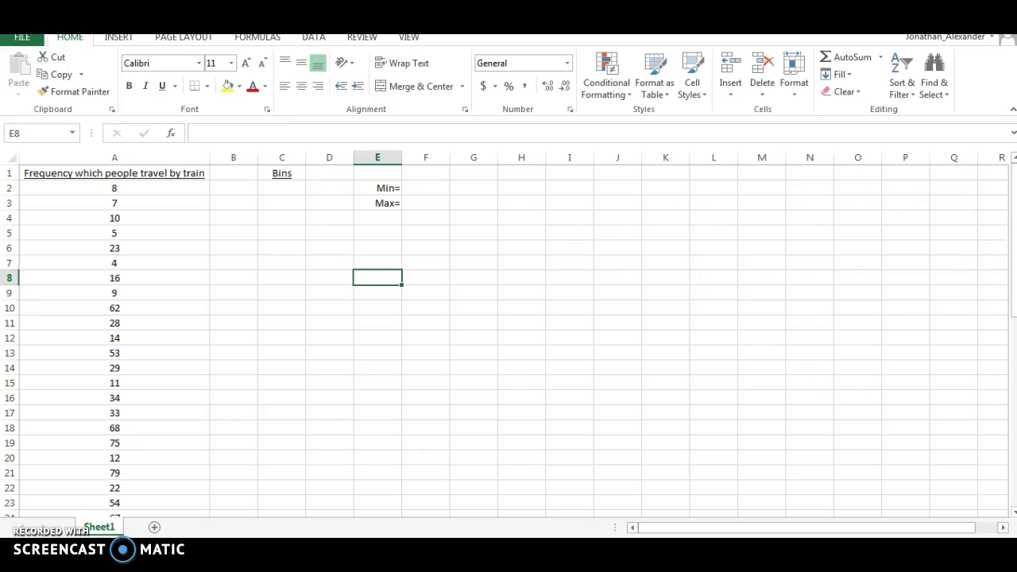
drag(1012, 211, 995, 180)
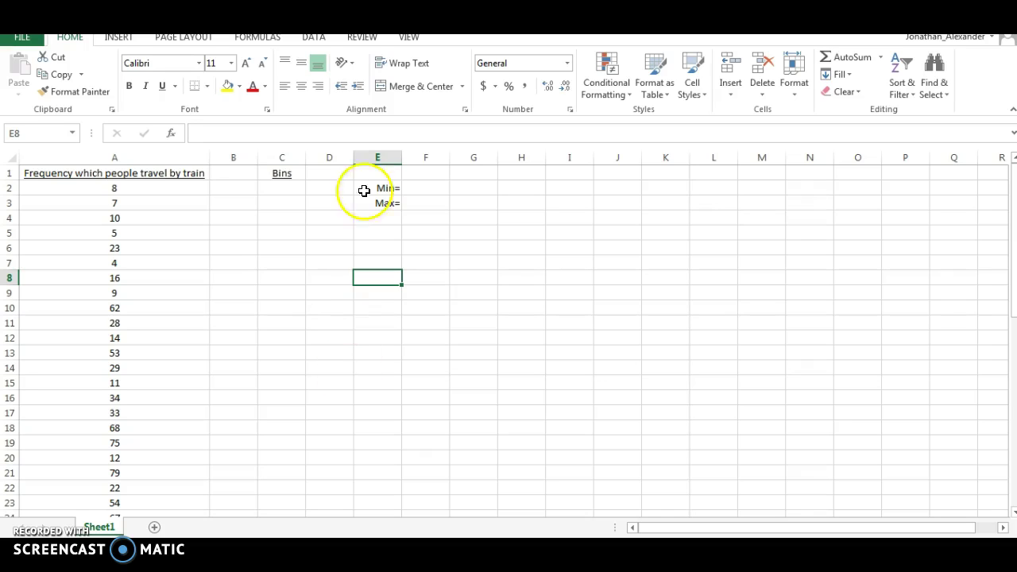
Compute the minimum (2) in F2 and maximum (80) in F3 with MIN and MAX over column A.
click(440, 189)
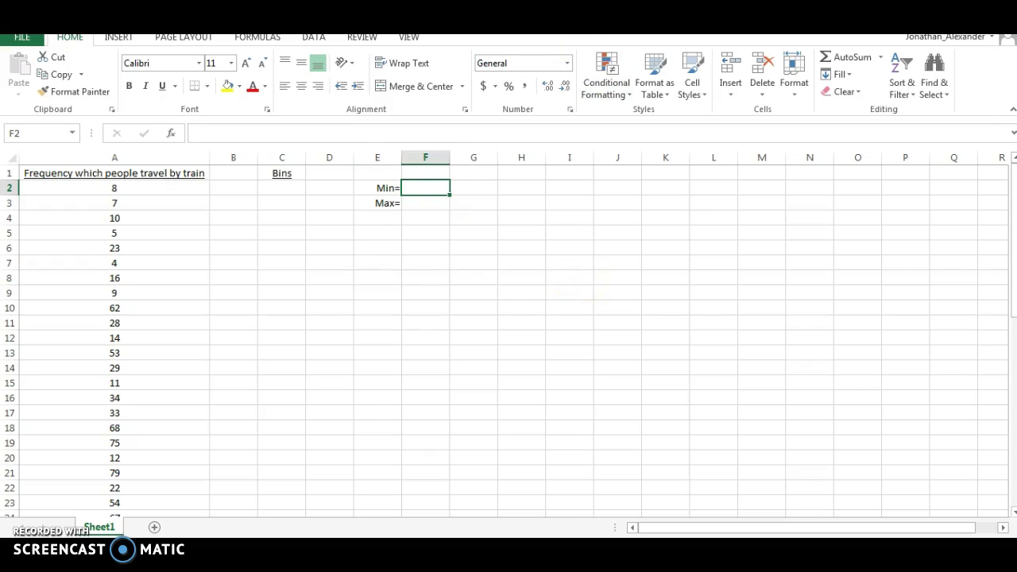
text(=)
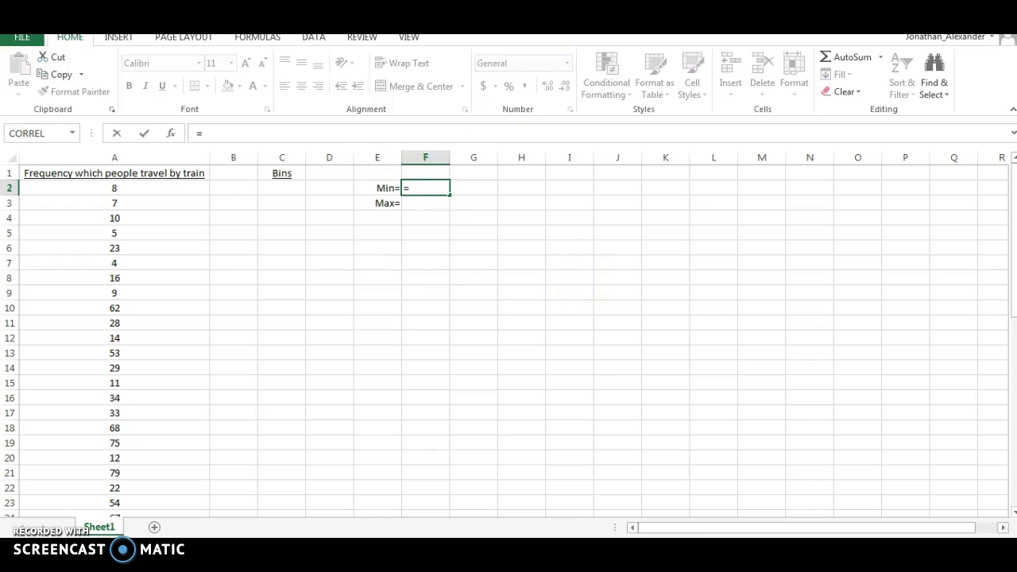
text(min()
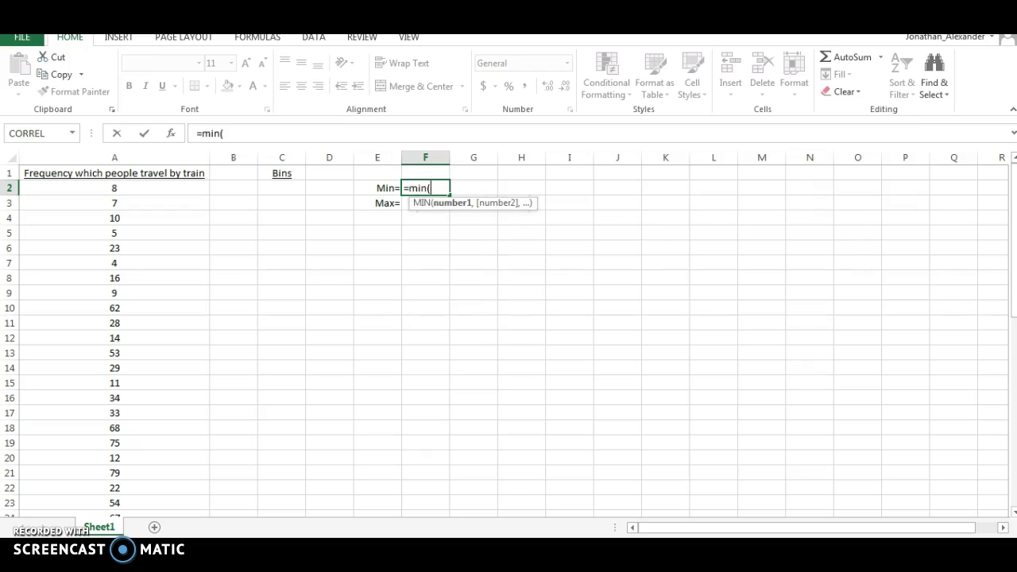
drag(114, 193, 118, 487)
key(Return)
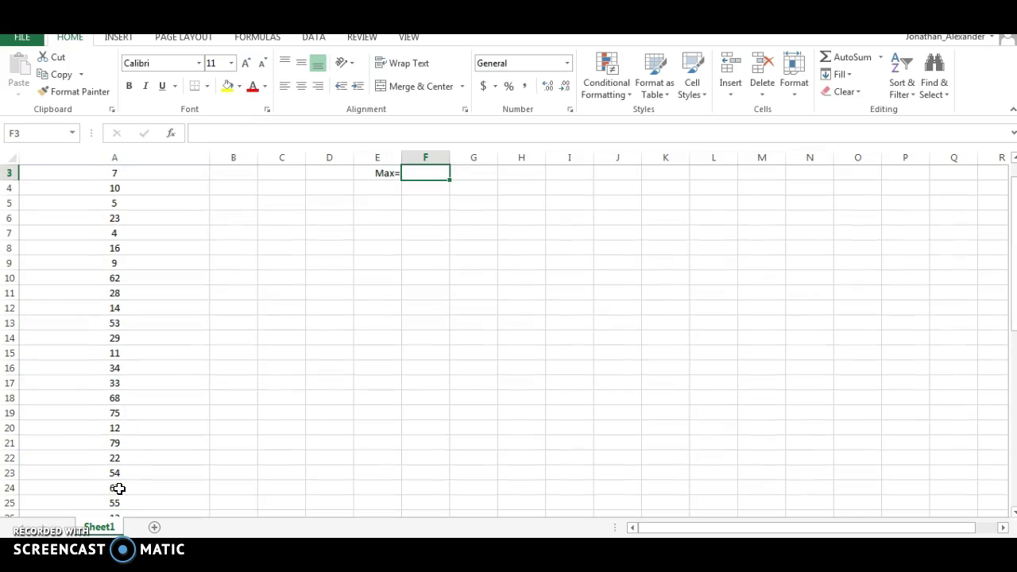
drag(1007, 306, 1011, 292)
text(=max()
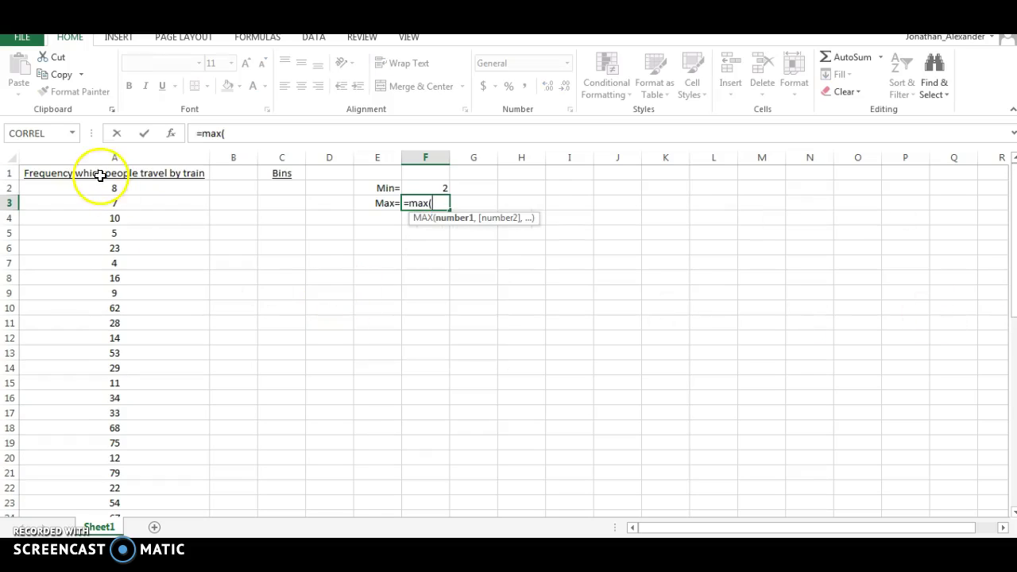
drag(104, 189, 130, 443)
key(Return)
drag(1011, 314, 1010, 302)
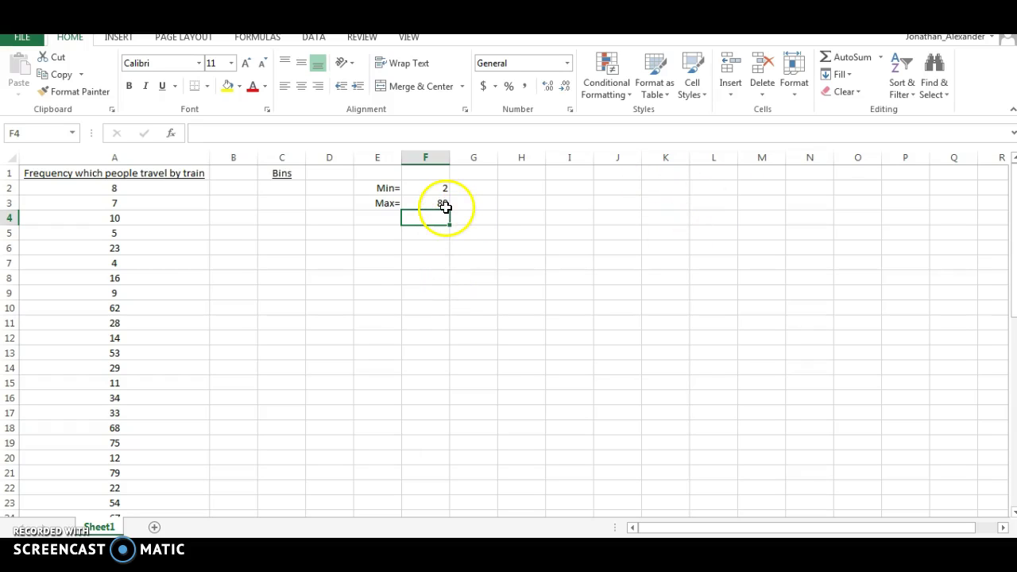
Enter bin values 10, 20, 30, 40, 50, 60, 70 in C2:C8 and centre them.
click(287, 189)
text(10)
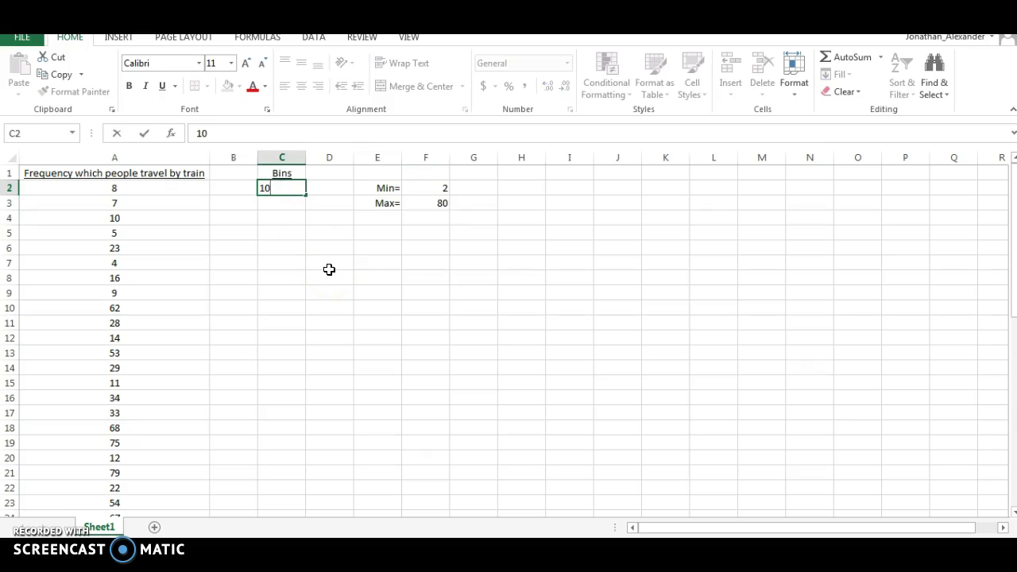
key(Return)
text(20)
key(Return)
text(3)
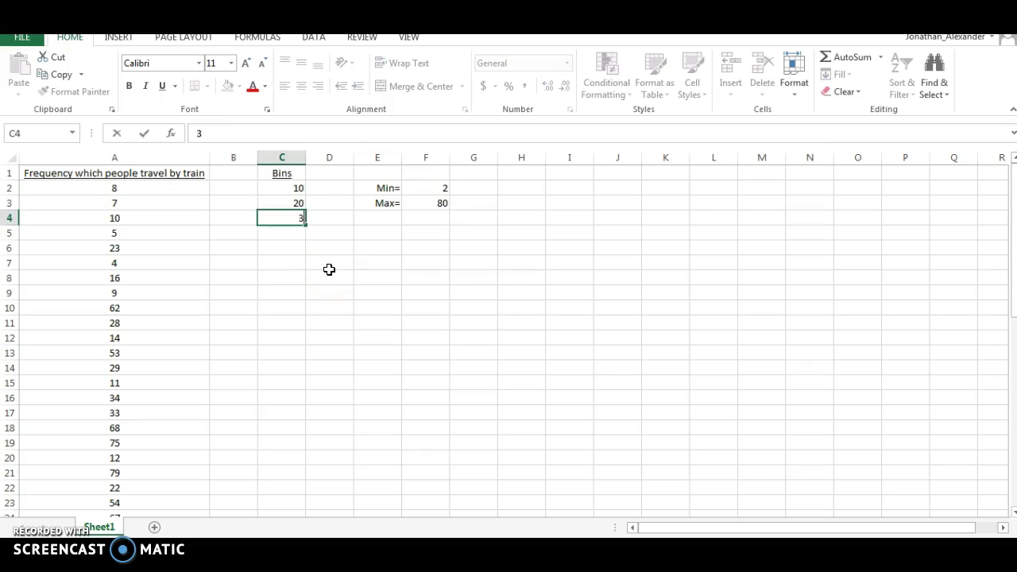
text(0)
key(Return)
text(40)
key(Return)
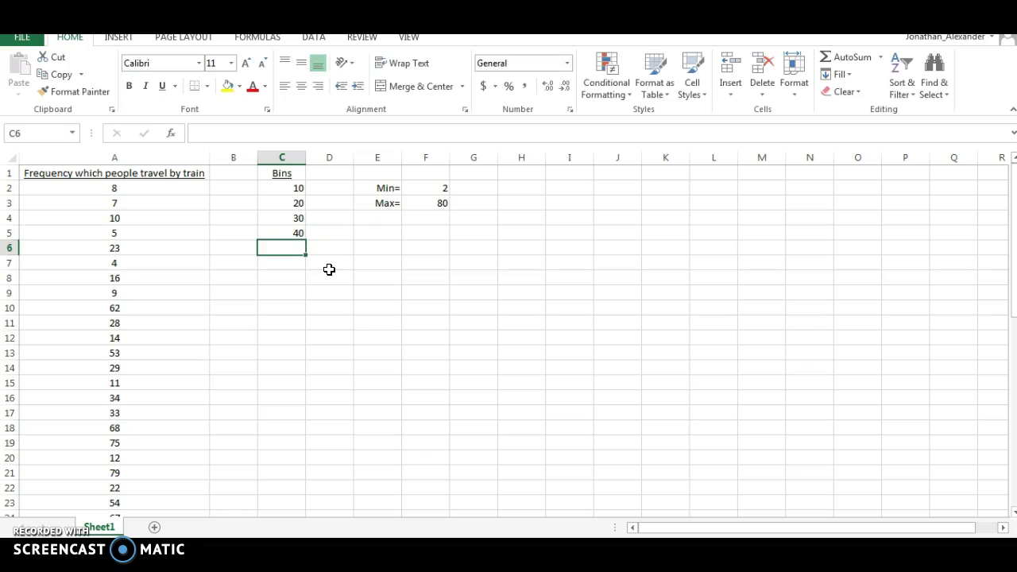
text(50)
key(Return)
text(60)
key(Return)
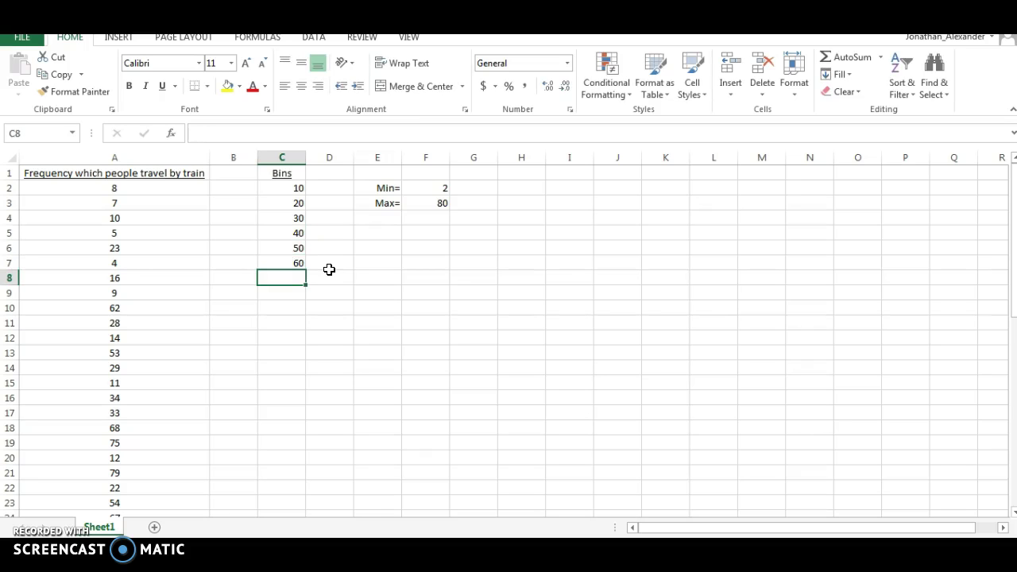
text(70)
key(Return)
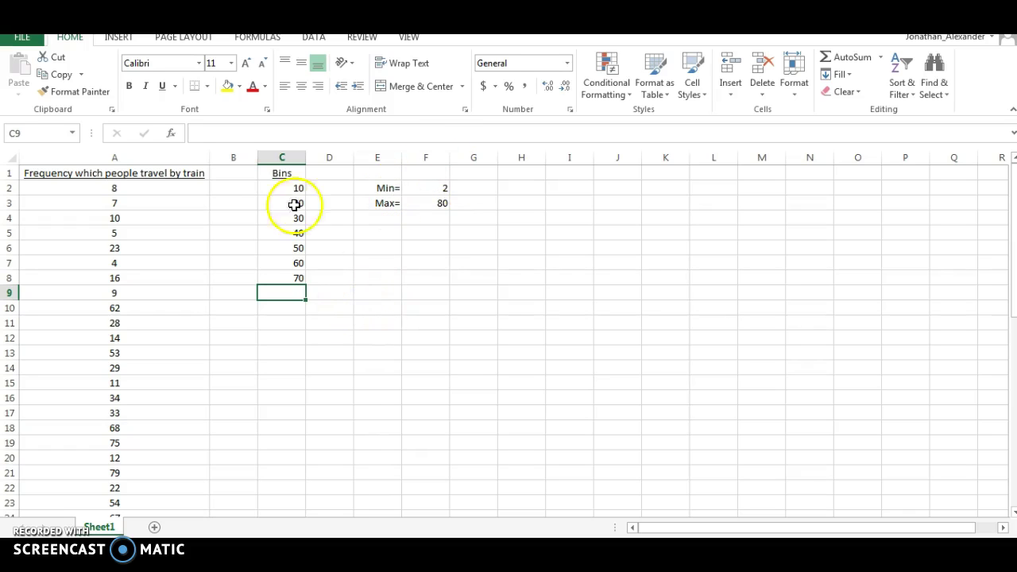
drag(287, 184, 280, 277)
click(302, 87)
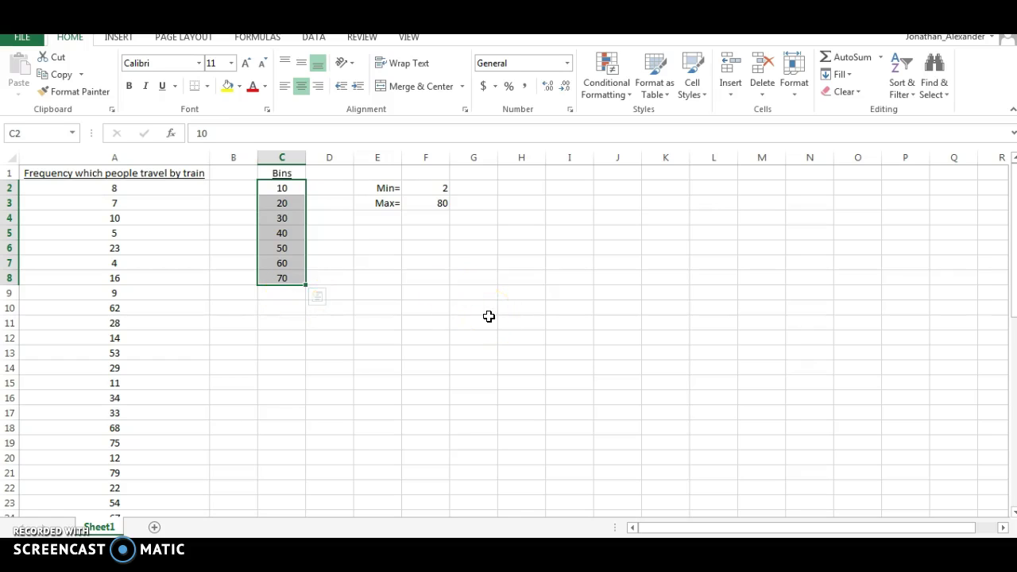
Clear the Min=/Max= labels and their results from E2:F3.
click(381, 185)
key(BackSpace)
key(Return)
key(BackSpace)
key(Up)
key(Right)
key(BackSpace)
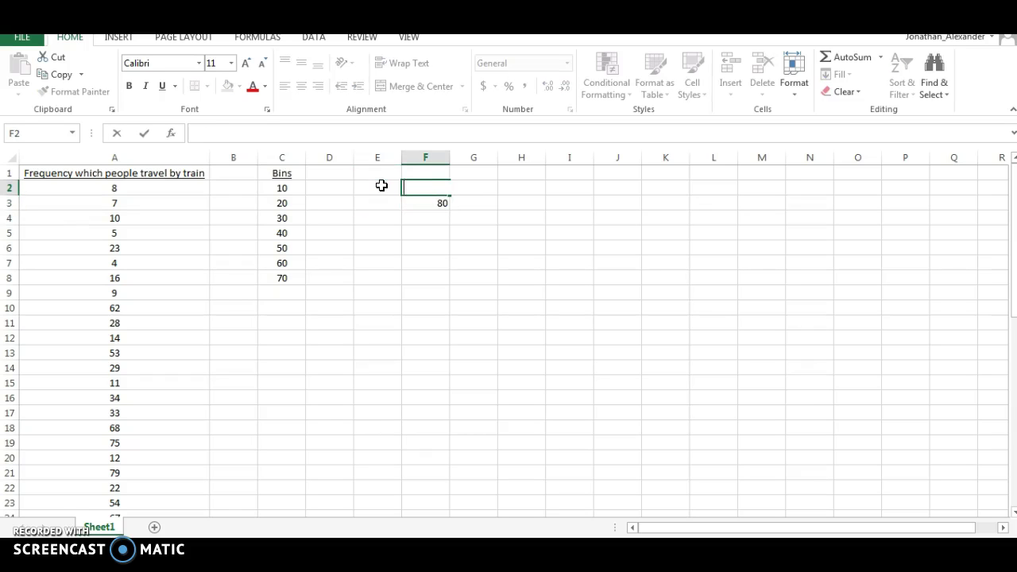
key(Return)
key(Delete)
key(Return)
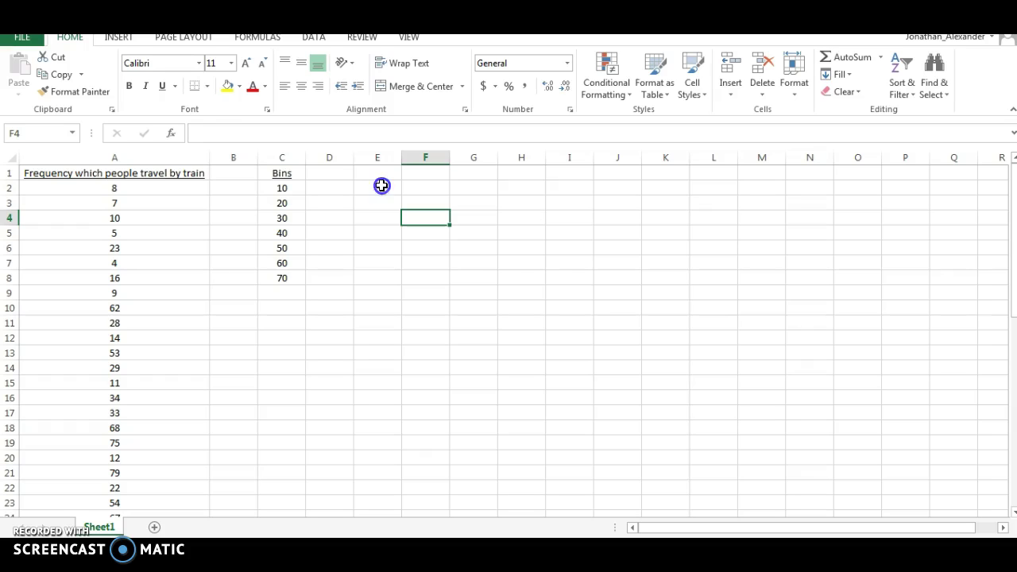
click(381, 185)
Enable the Analysis ToolPak via File > Options > Add-Ins > Manage Excel Add-ins.
click(20, 40)
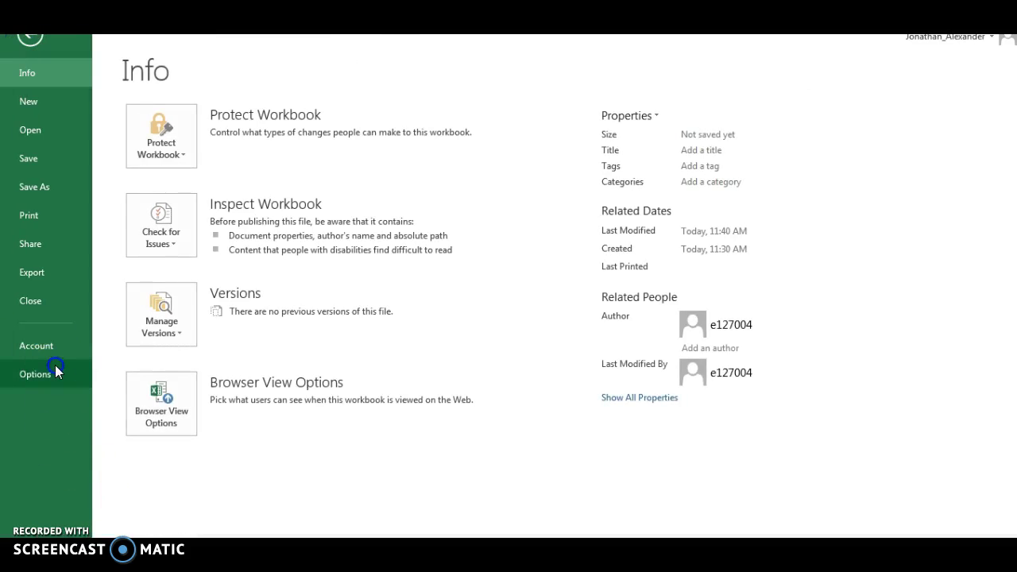
click(55, 370)
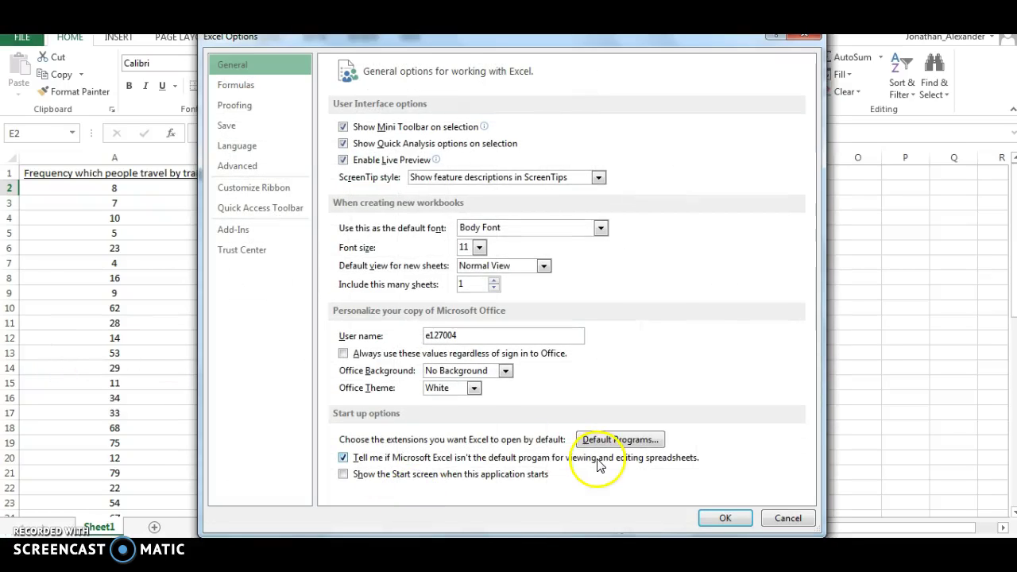
click(241, 235)
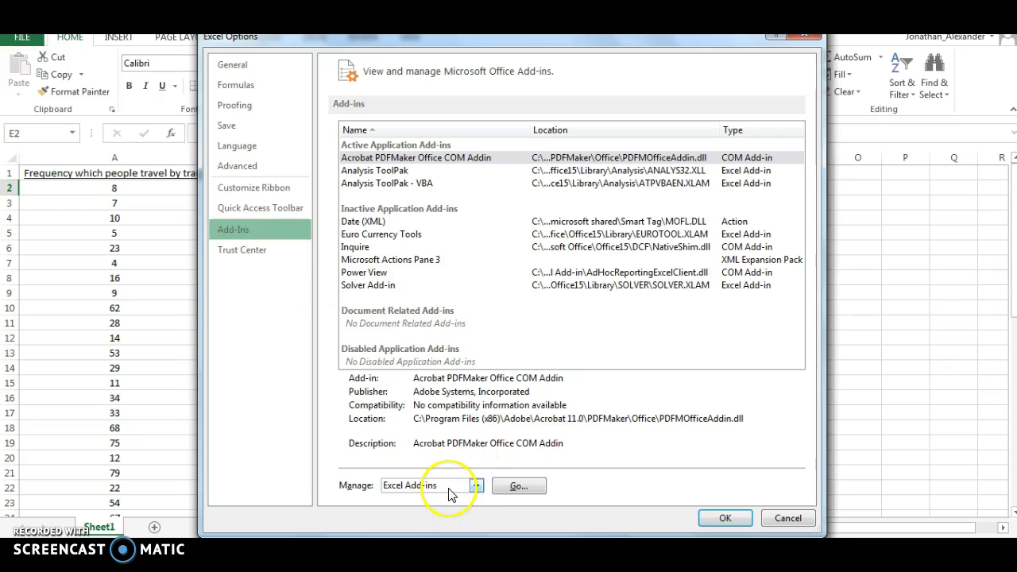
click(516, 487)
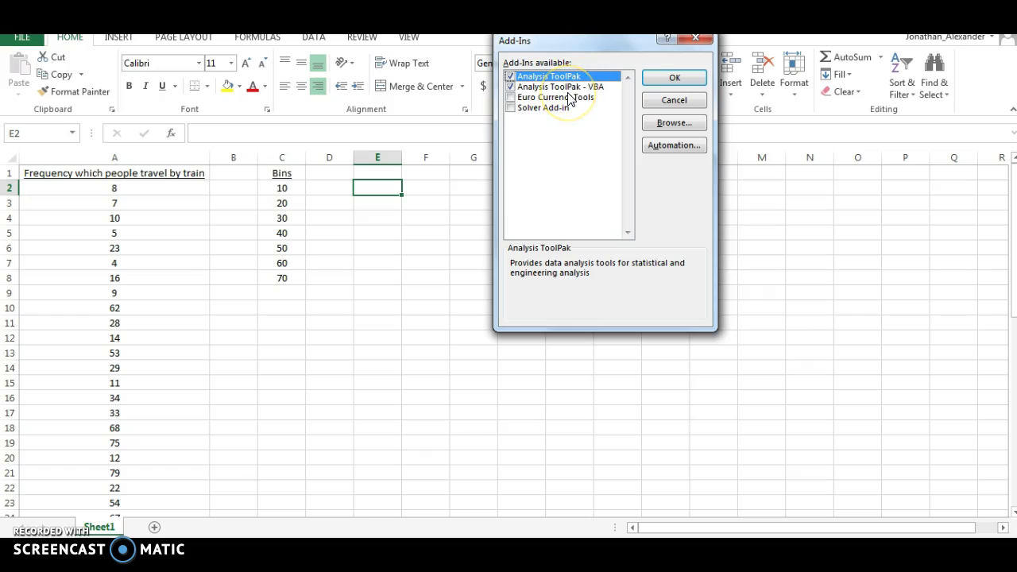
click(679, 81)
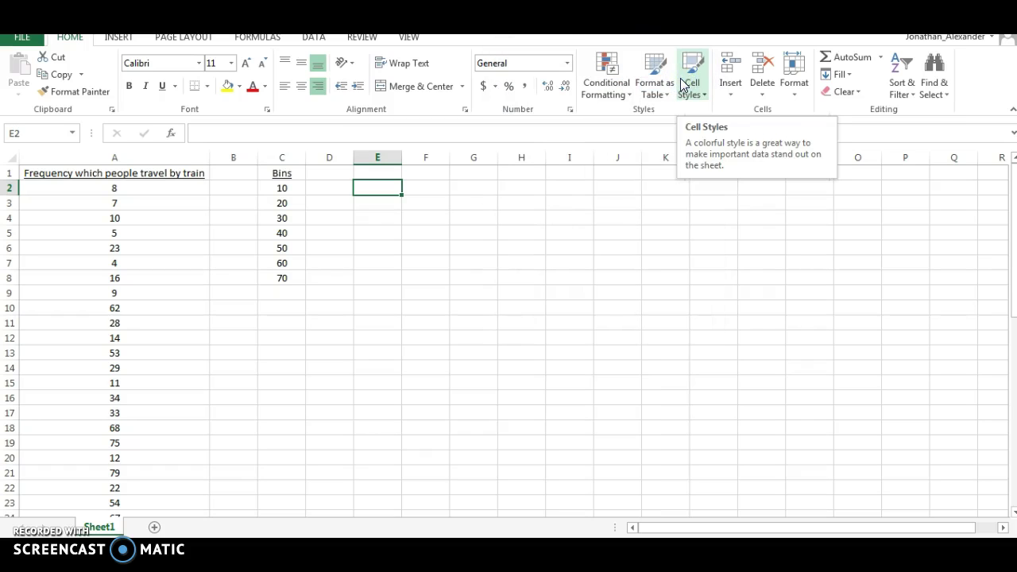
Open the Histogram tool from Data > Data Analysis.
click(317, 41)
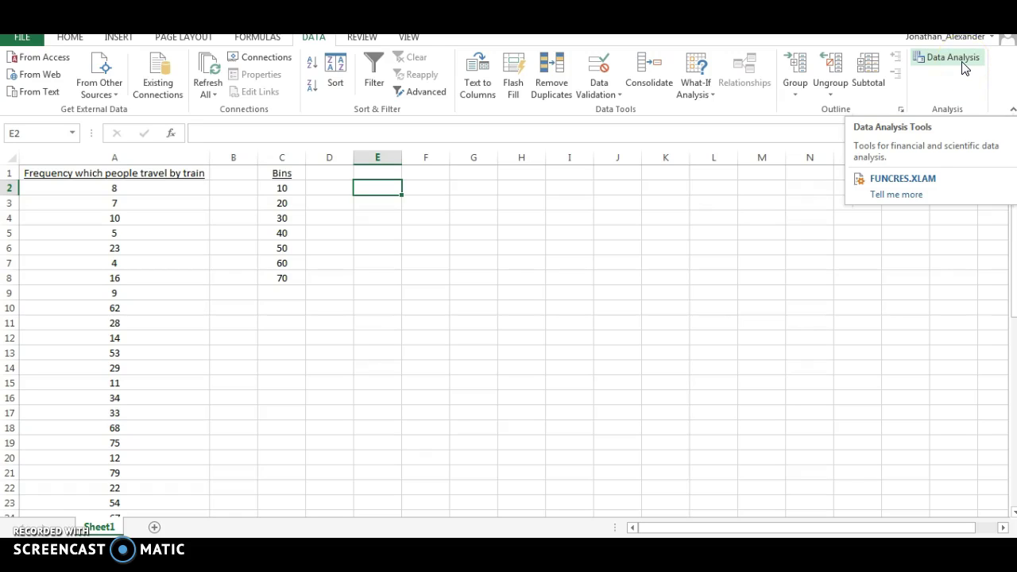
click(957, 62)
click(490, 220)
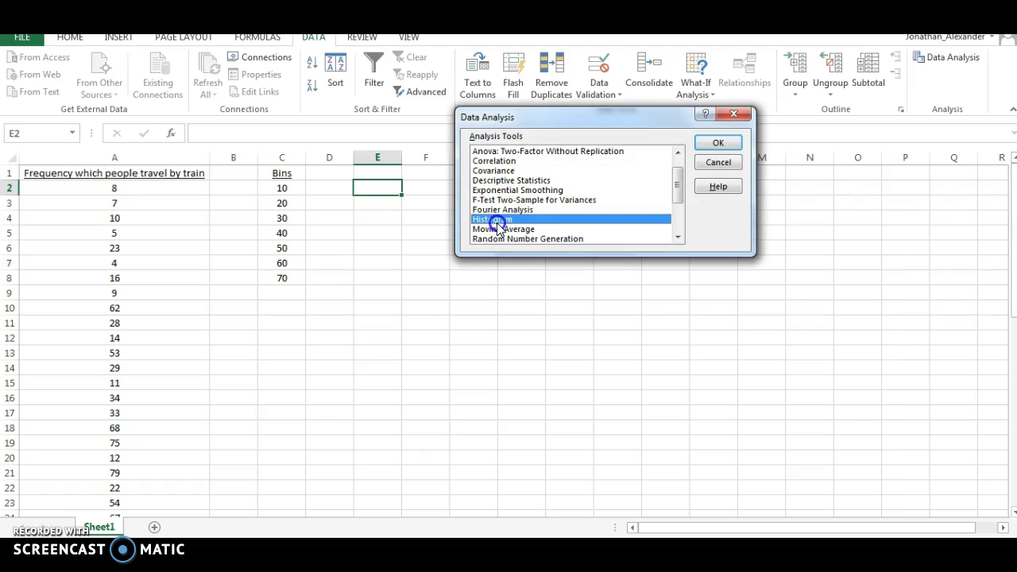
click(726, 144)
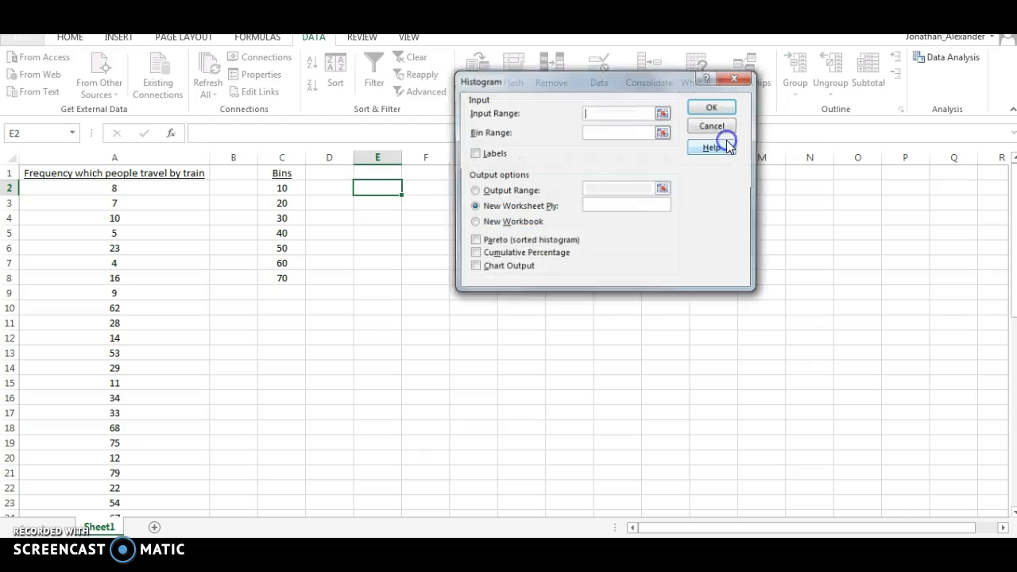
Set the Histogram Input Range to the train-travel values in column A.
click(620, 116)
click(616, 135)
click(599, 114)
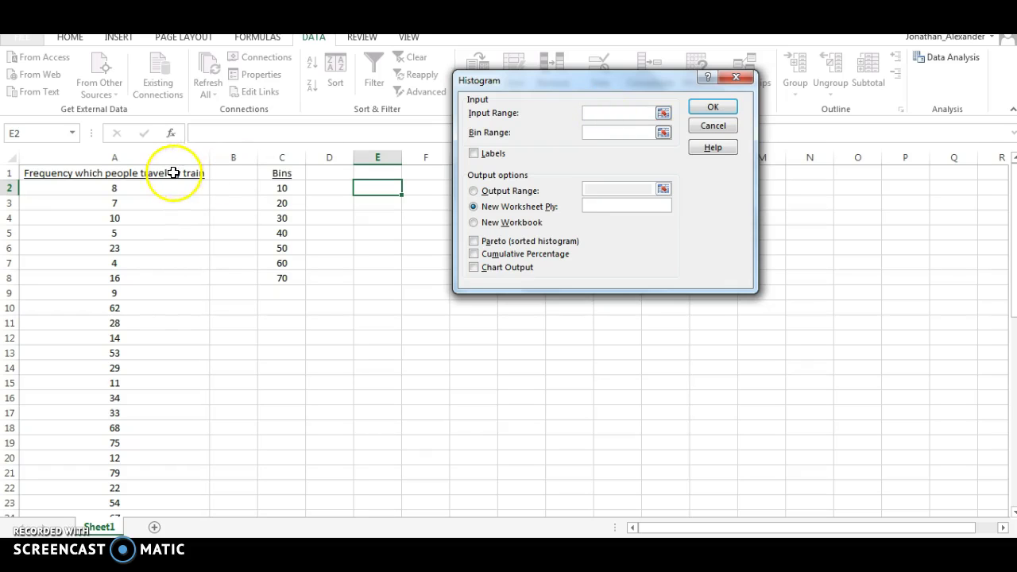
drag(177, 172, 123, 489)
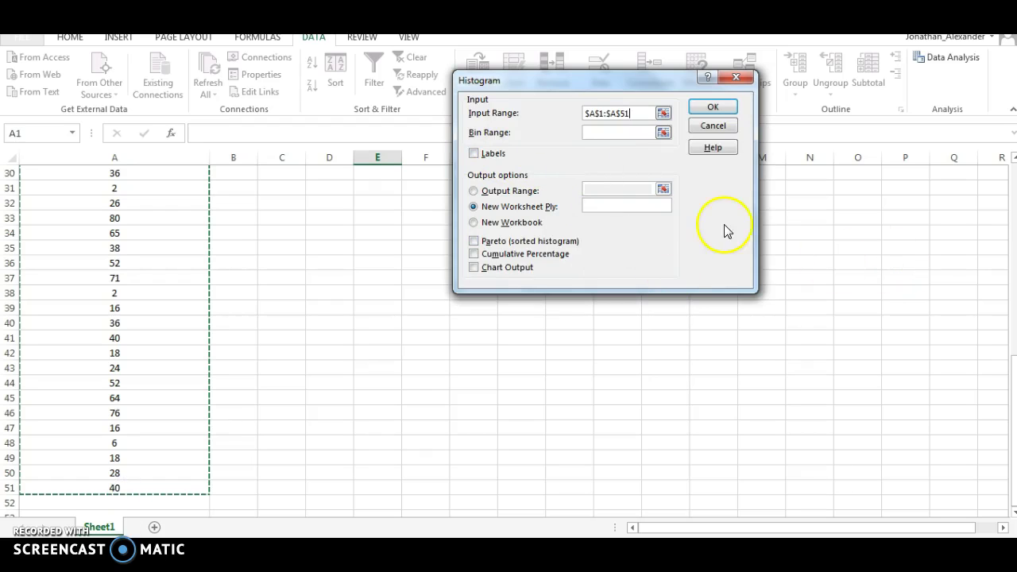
click(602, 113)
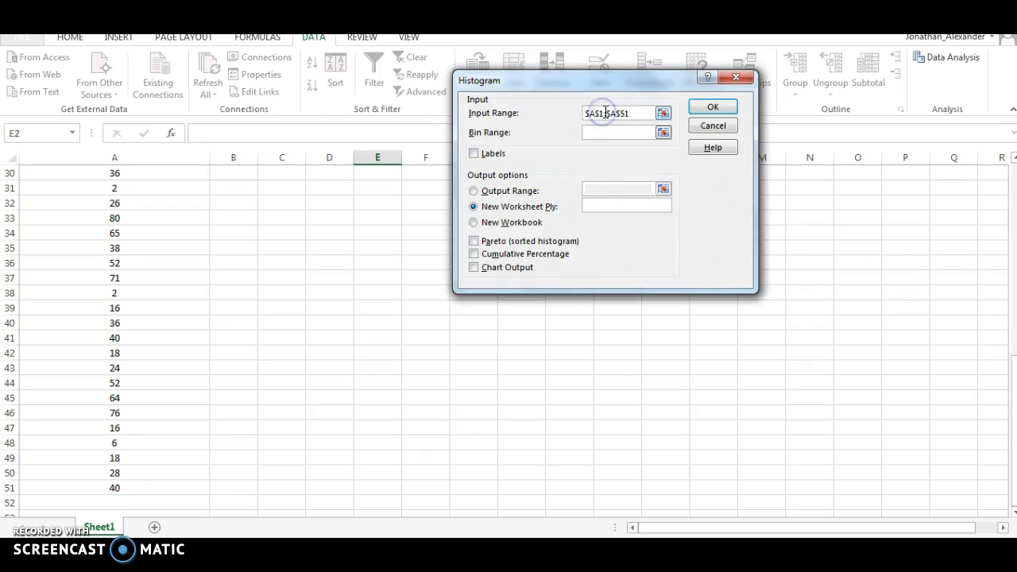
key(Right)
key(ctrl+z)
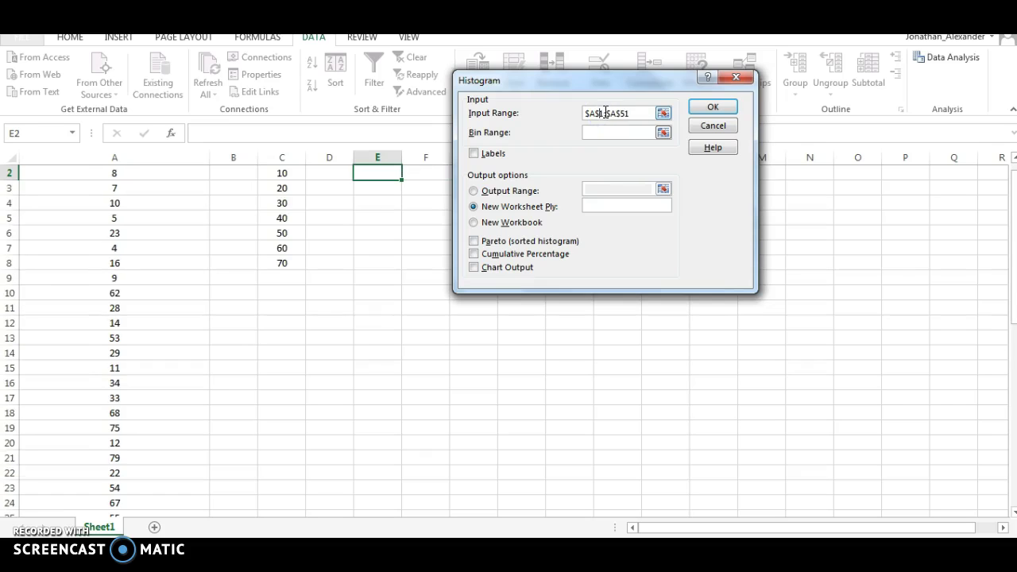
click(636, 163)
drag(1007, 293, 1009, 230)
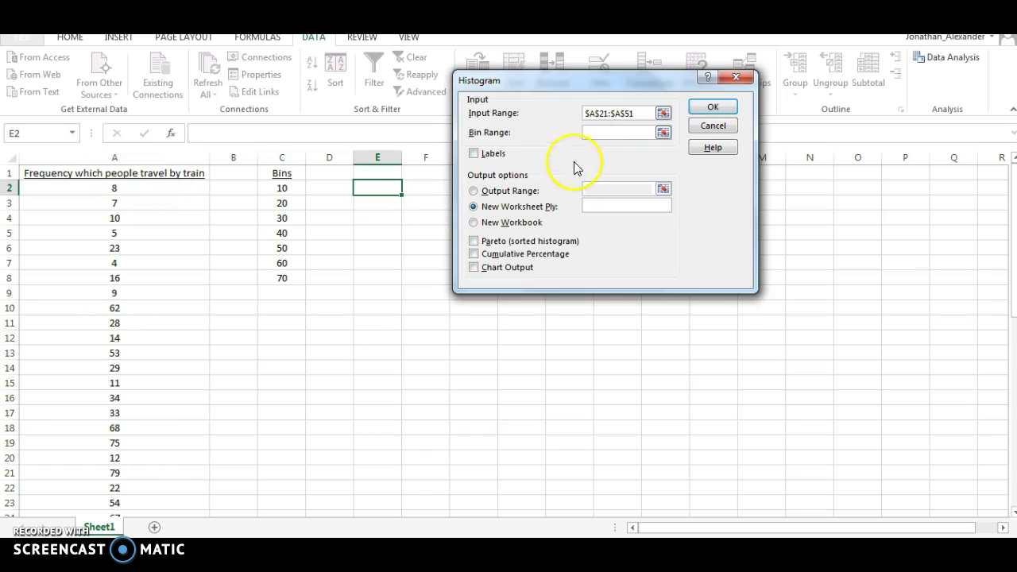
Set the Histogram Bin Range to C2:C8.
click(596, 131)
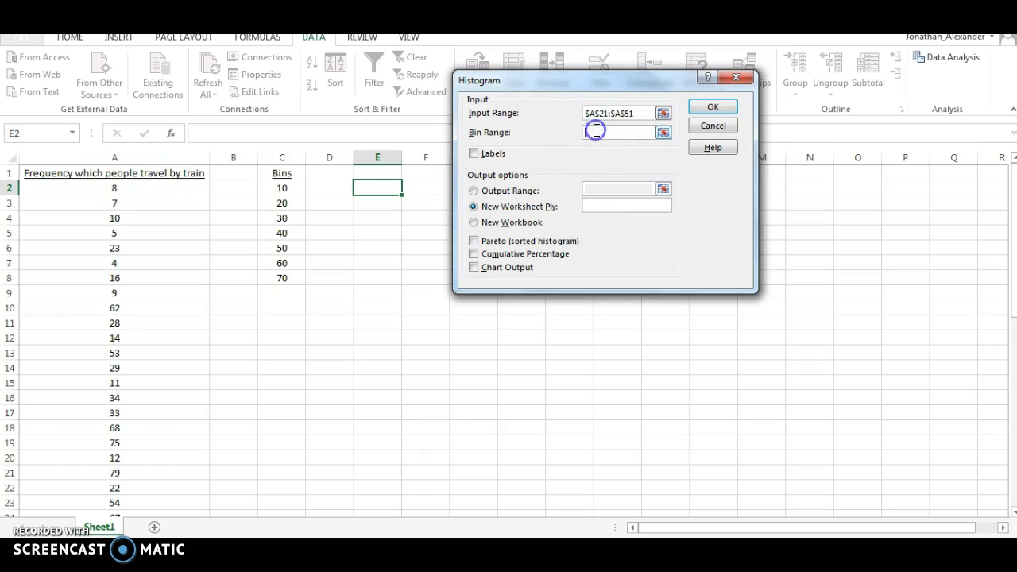
click(278, 189)
drag(278, 189, 282, 282)
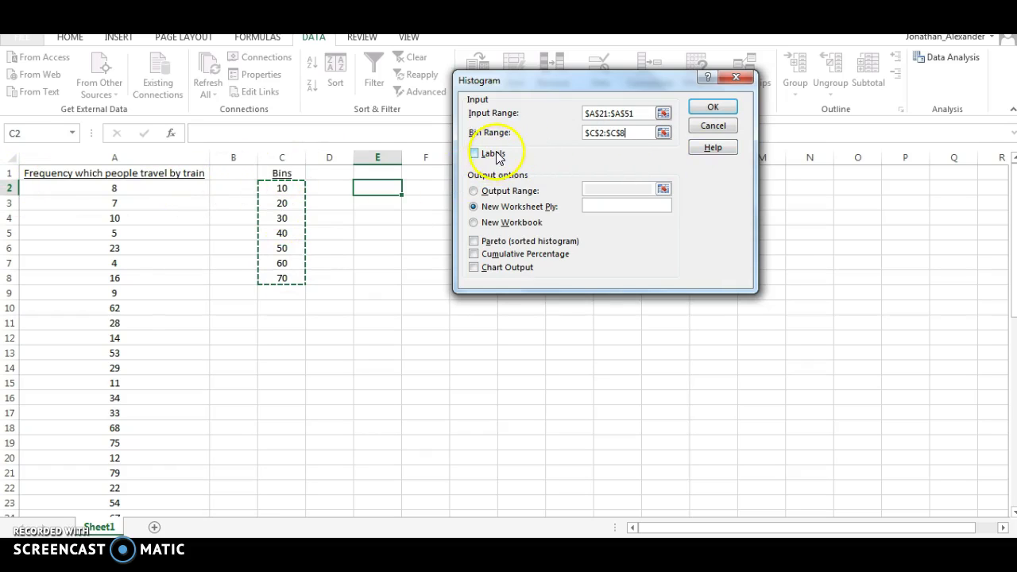
Output the histogram to cell C10 with Chart Output enabled and run it.
click(474, 191)
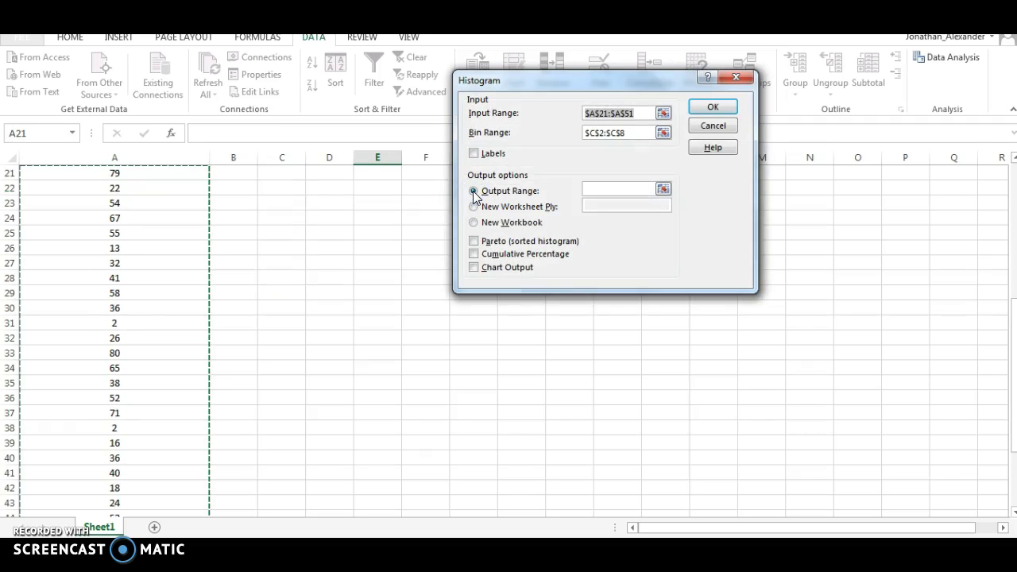
click(626, 191)
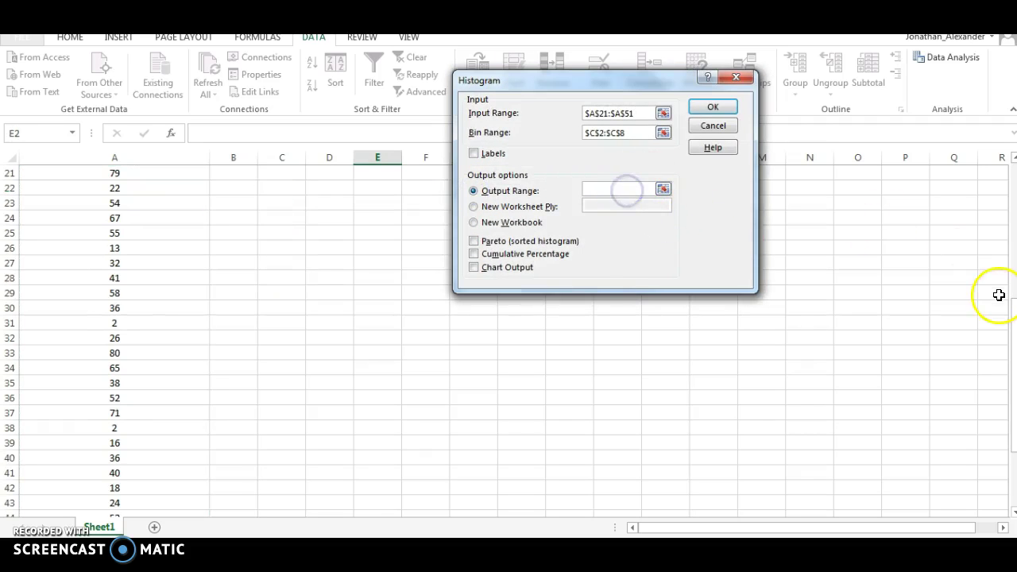
click(1009, 238)
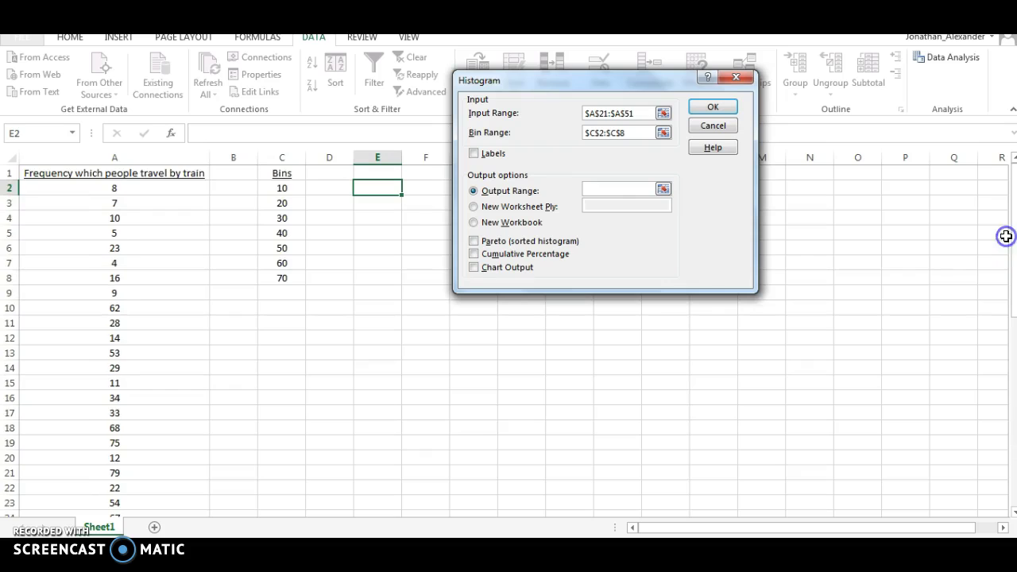
click(271, 308)
click(610, 252)
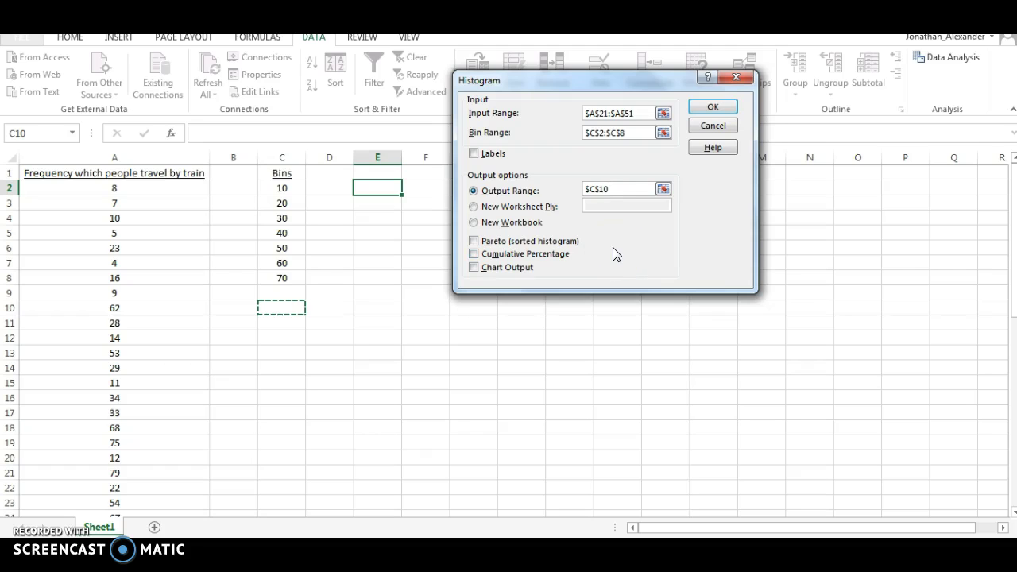
click(474, 268)
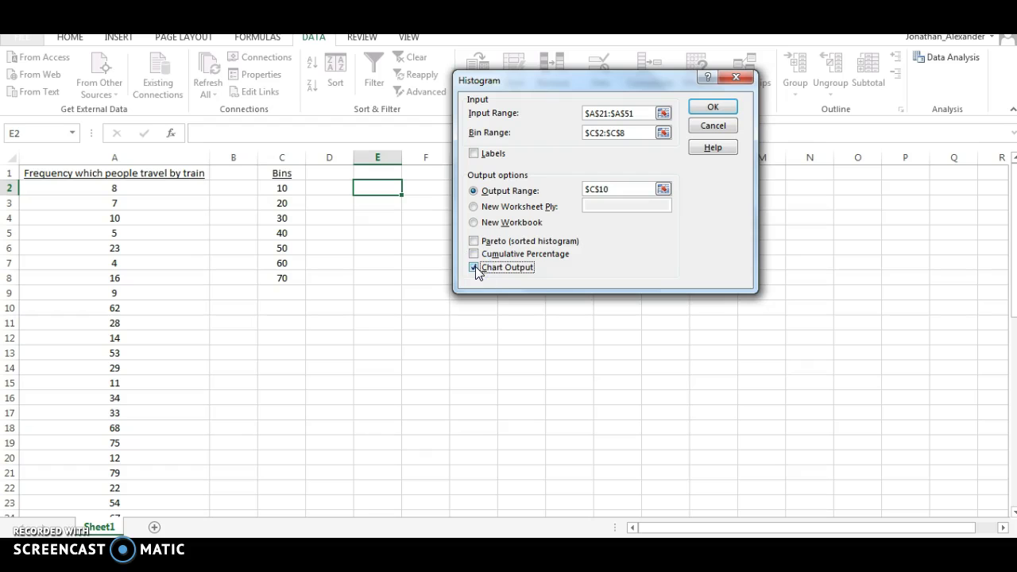
click(719, 112)
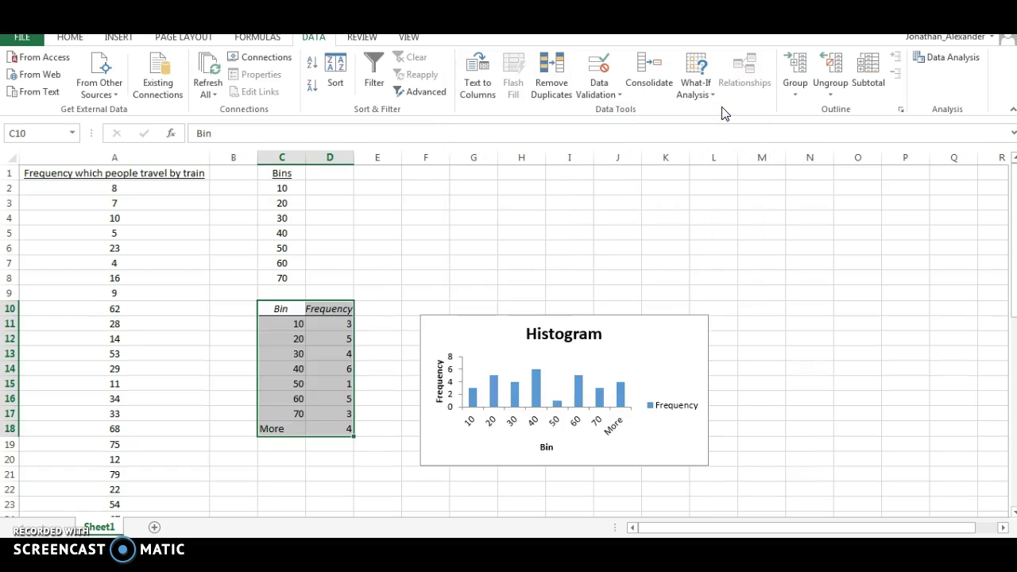
Enlarge the Histogram chart by its corner handle and delete the Frequency legend.
click(665, 342)
drag(709, 316, 845, 189)
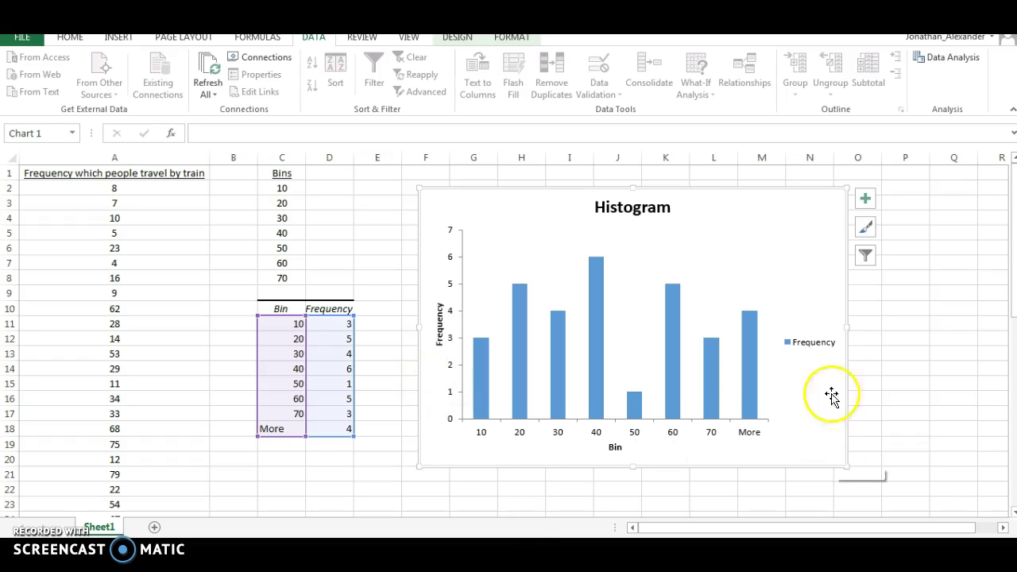
click(812, 347)
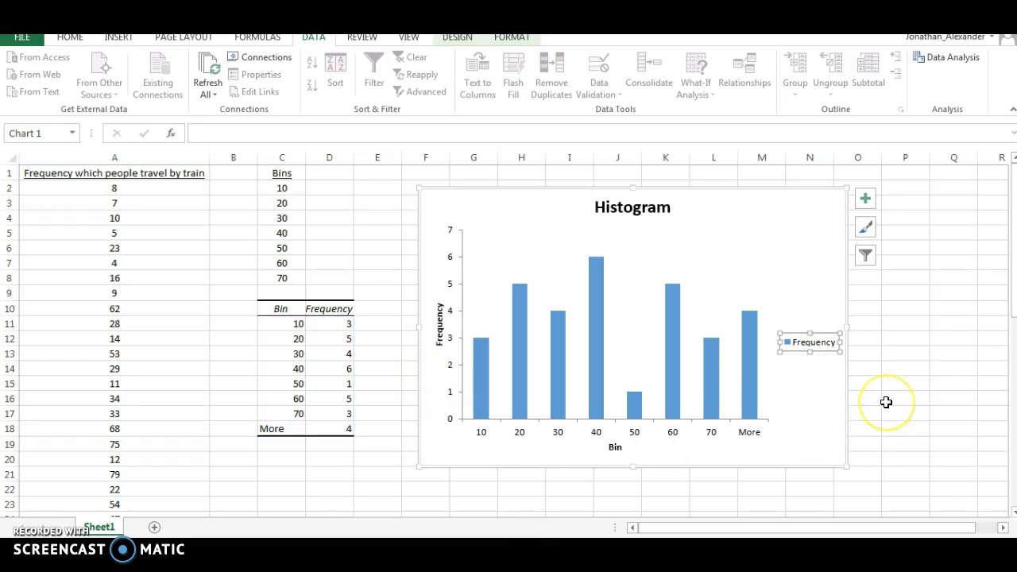
key(Delete)
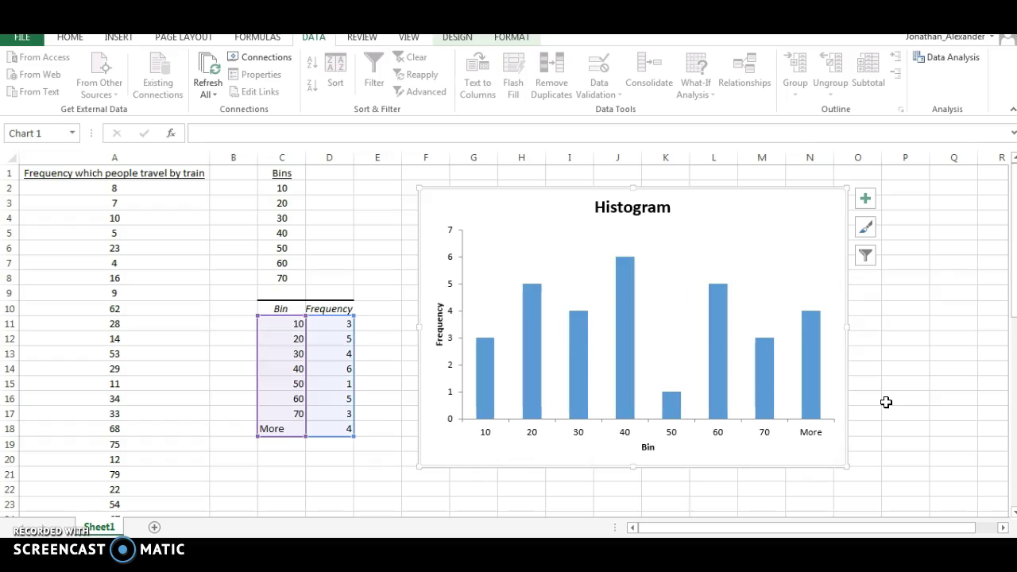
click(464, 440)
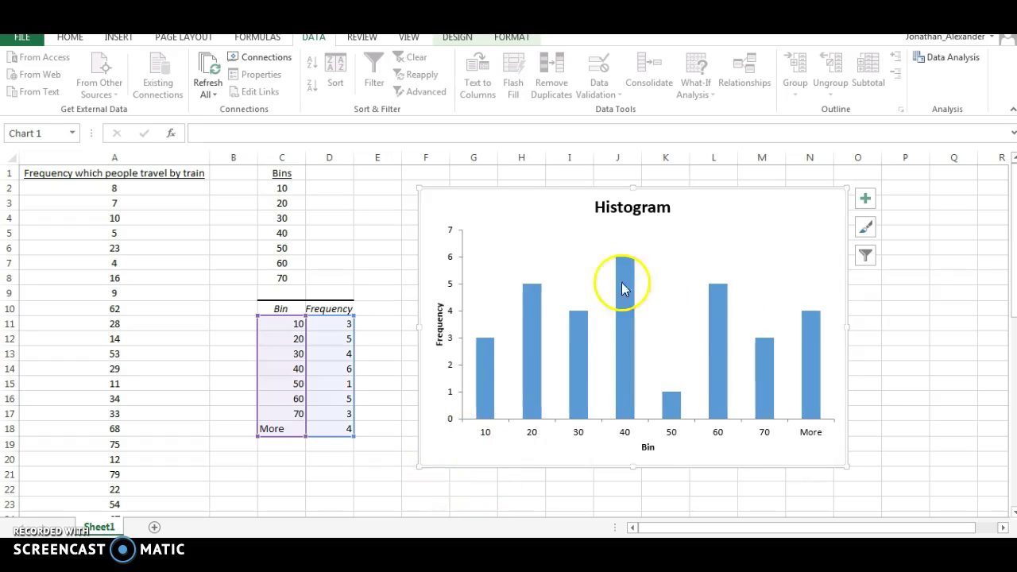
click(648, 206)
click(422, 314)
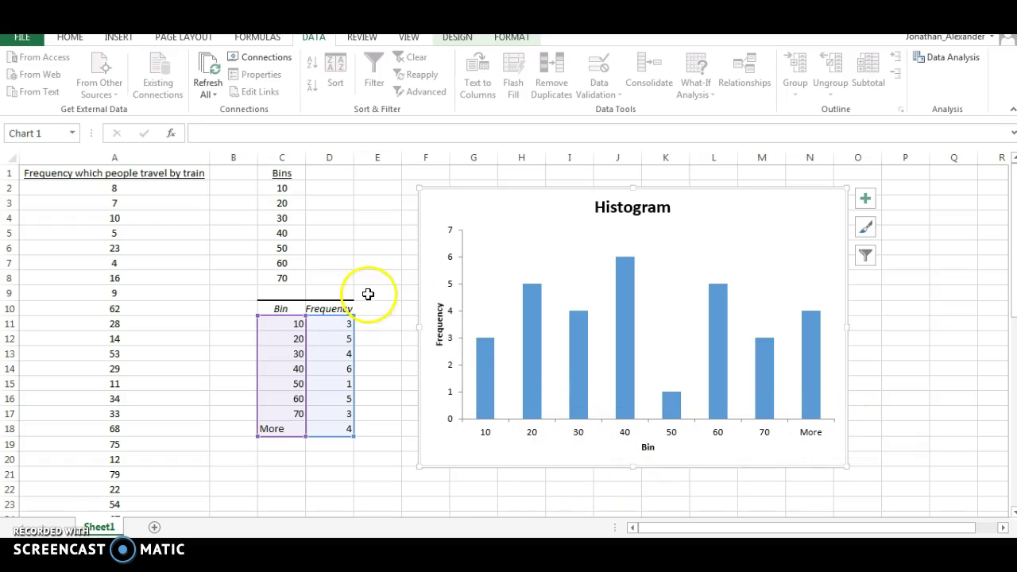
Relabel bins C11:C15 as 0 to 10, 11 to 20, 21 to 30, 31 to 40, 41 to 50.
click(291, 324)
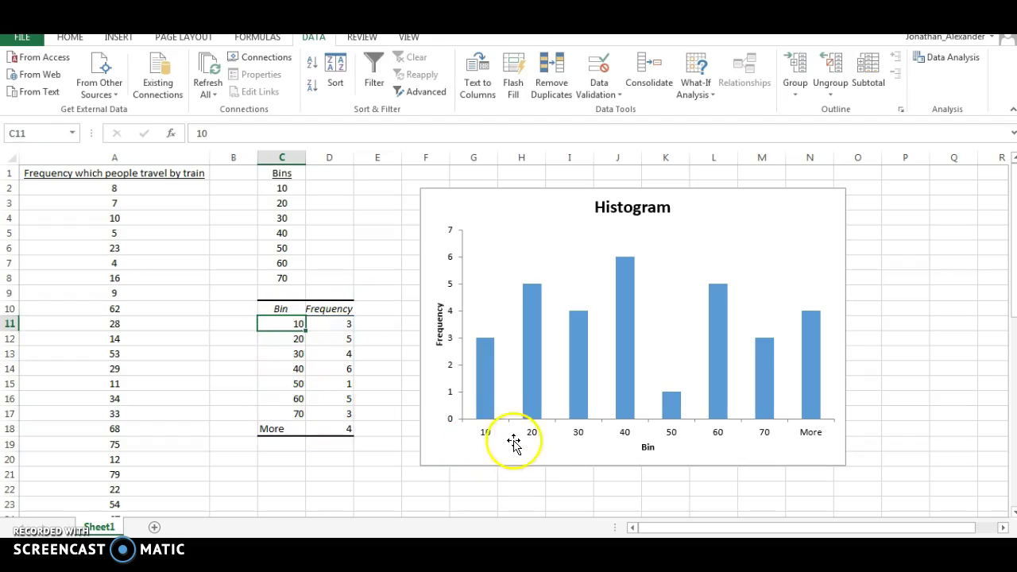
text(0-10)
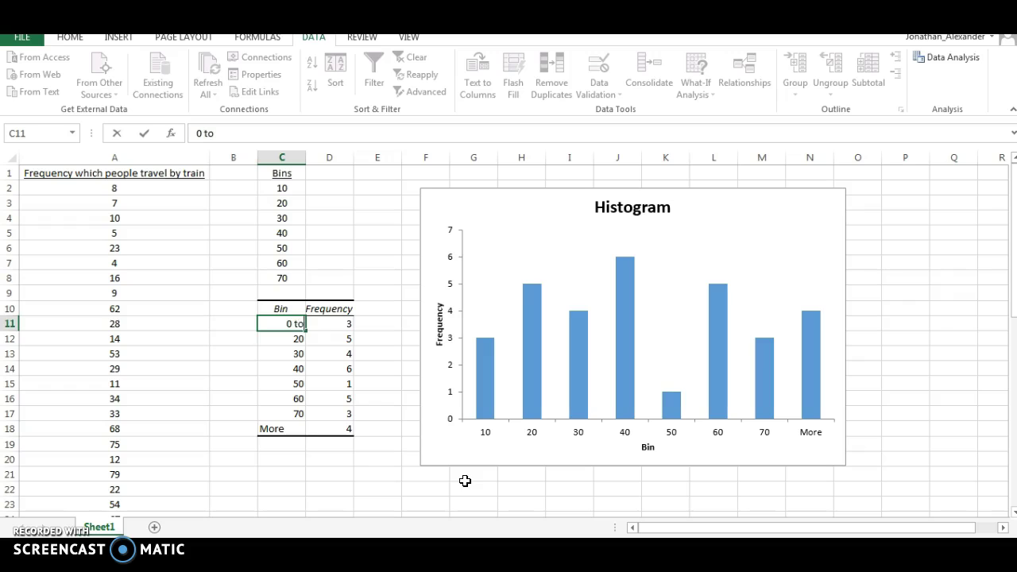
text( 10)
key(Return)
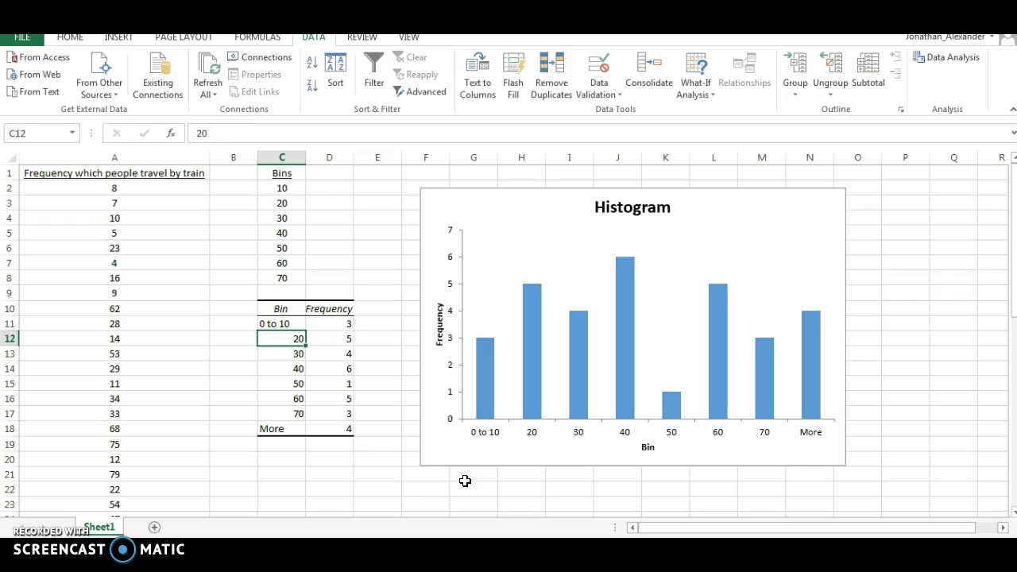
text(10 to 20)
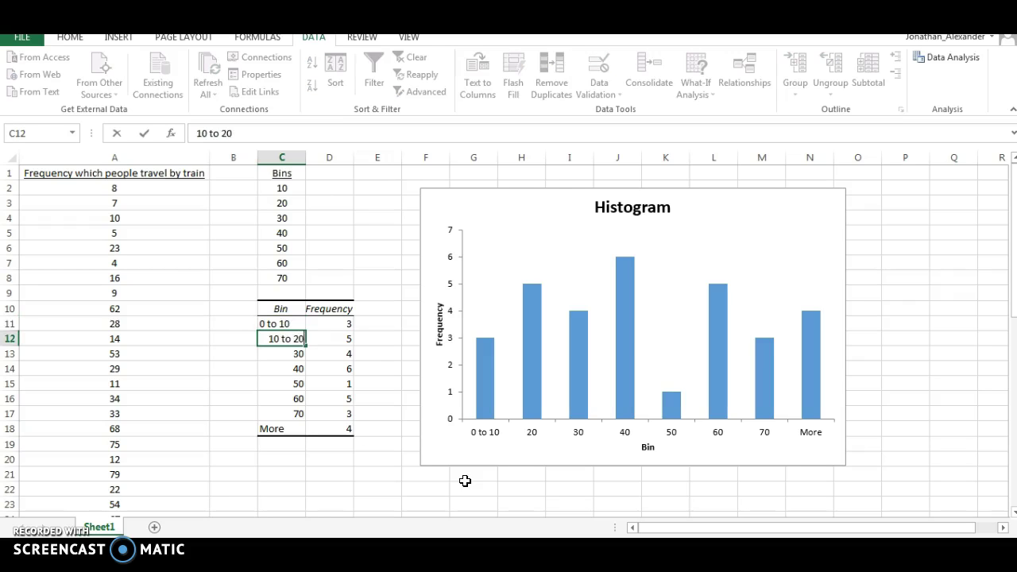
key(Return)
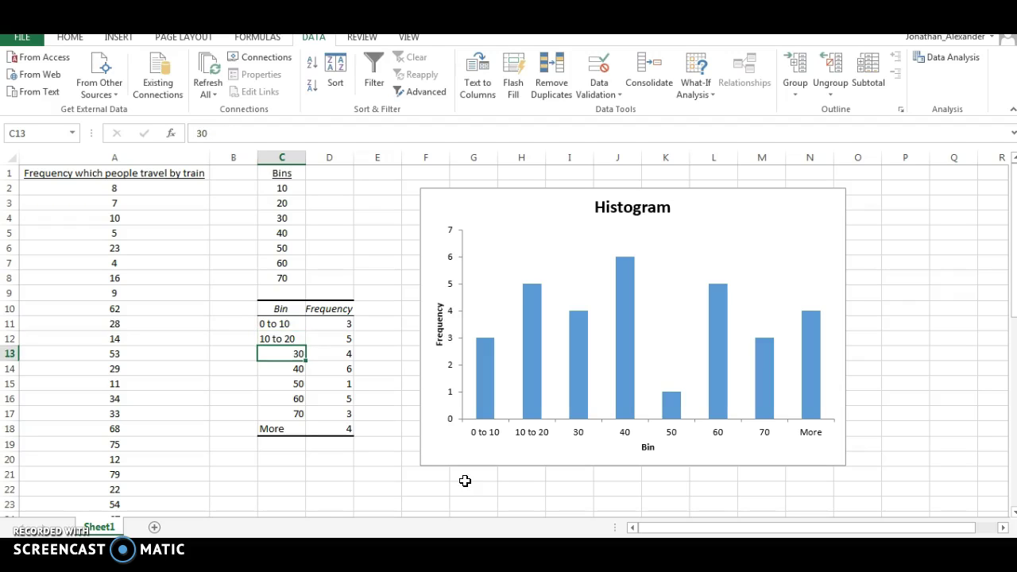
key(Up)
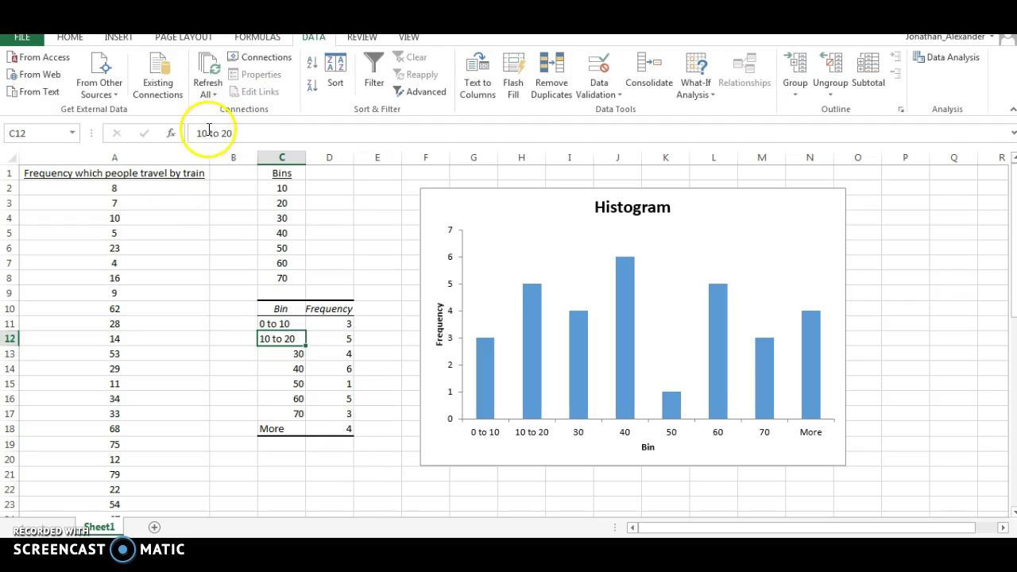
click(208, 133)
key(BackSpace)
text(1)
key(Return)
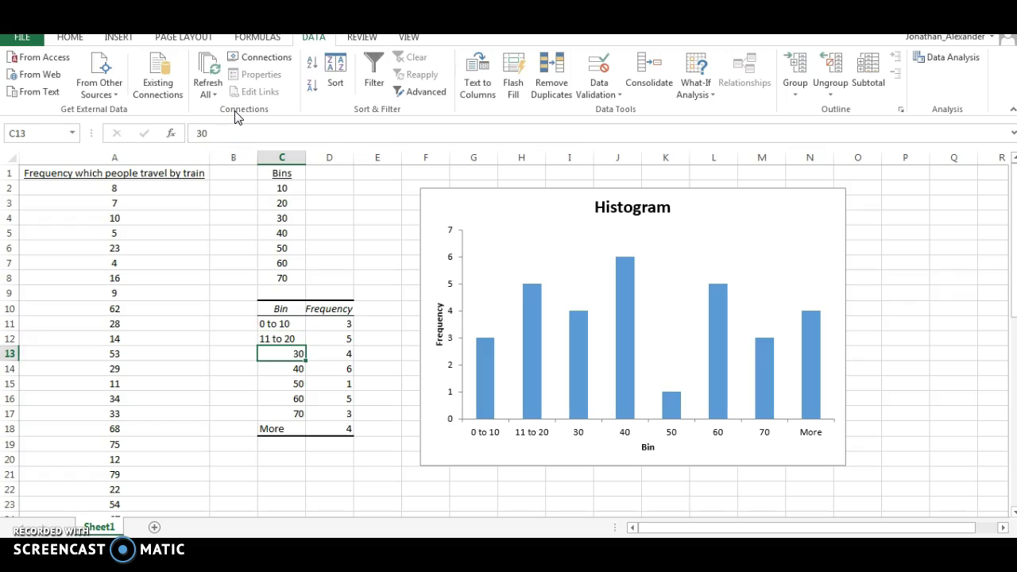
text(21 to)
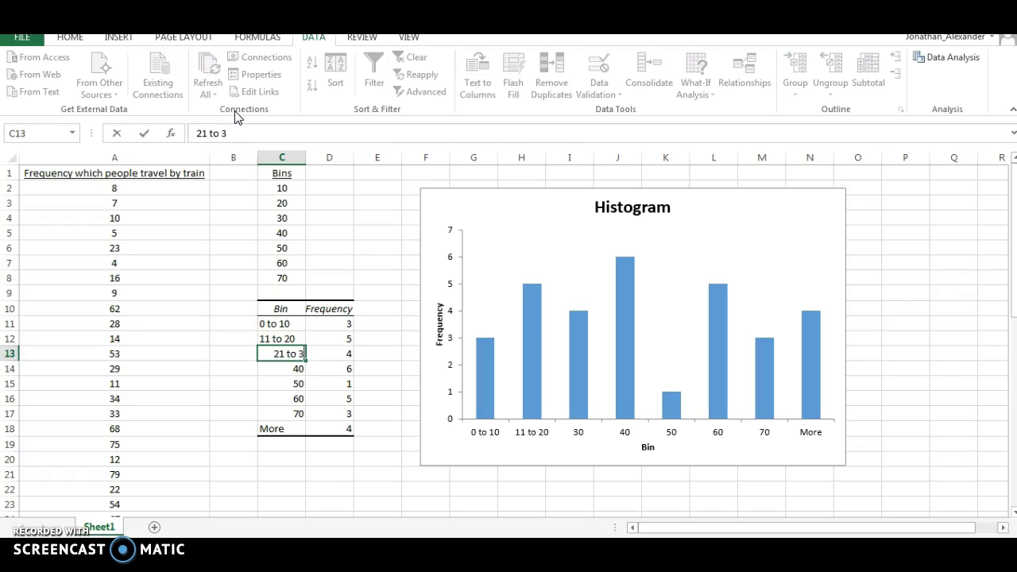
text( 30)
key(Return)
text(31)
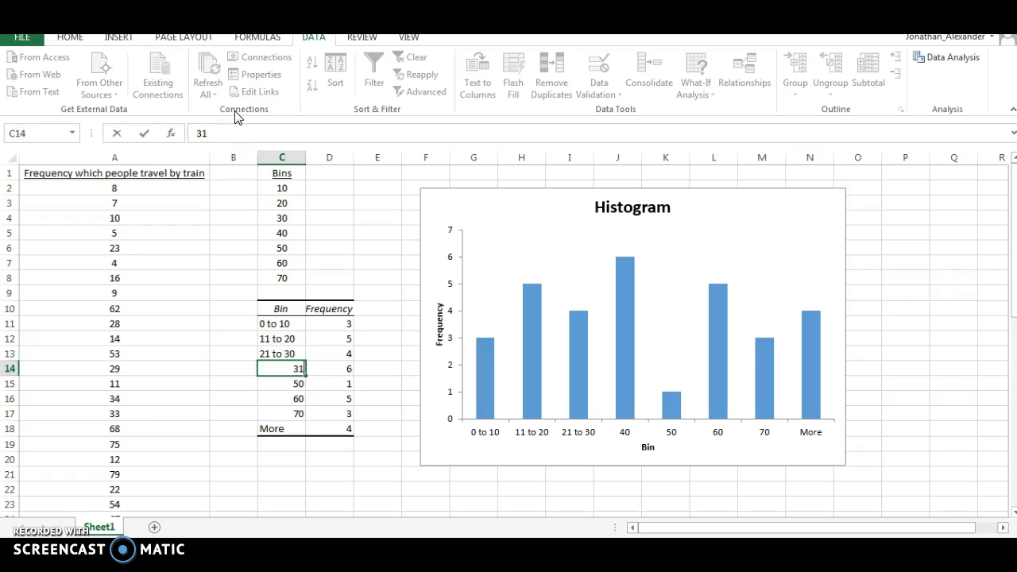
text( to 40)
key(Return)
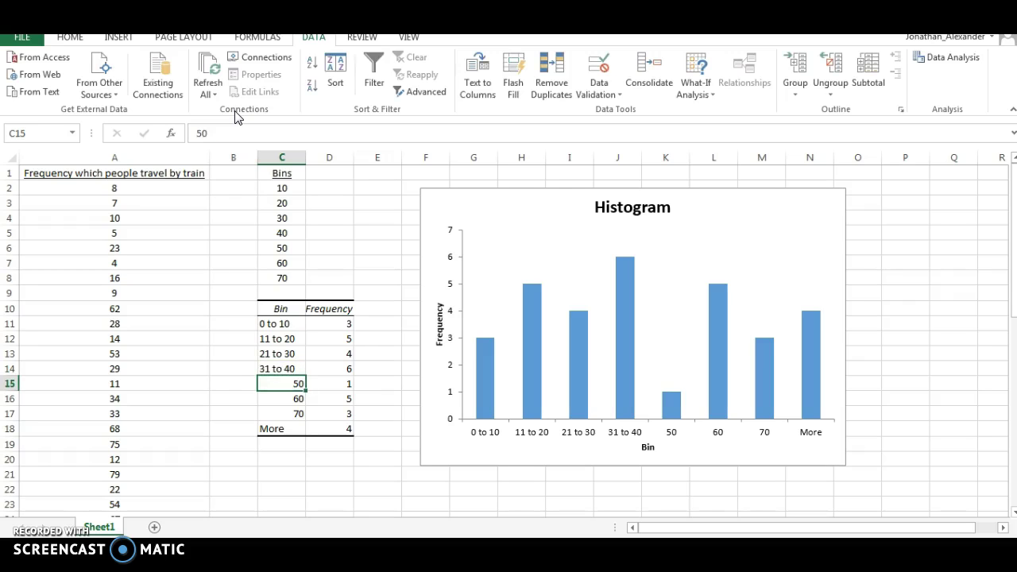
text(41 to 50)
key(Return)
Relabel the remaining bins as 51 to 60, 61 to 70 and More than 70.
text(50 to 60)
key(Return)
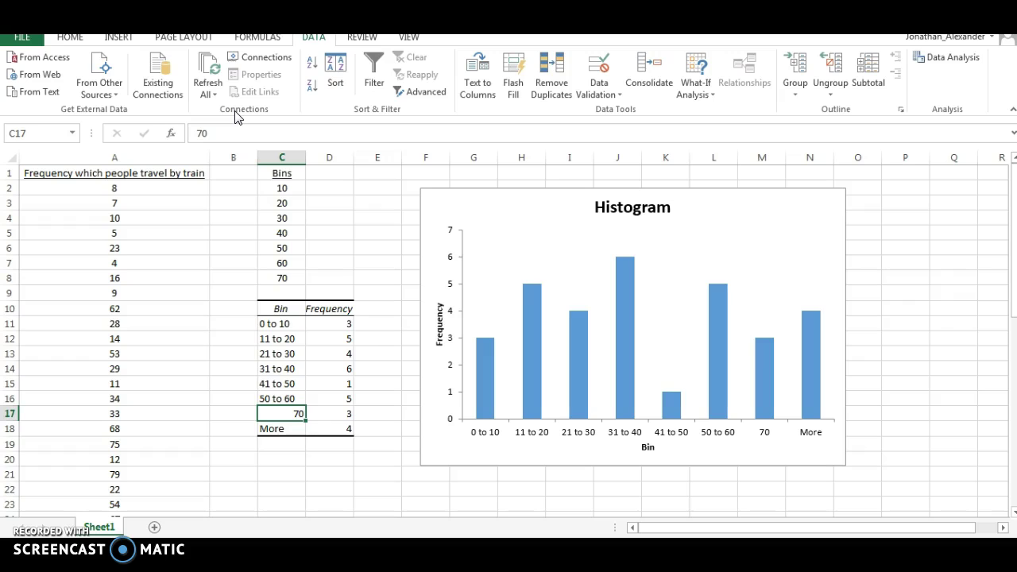
text(6)
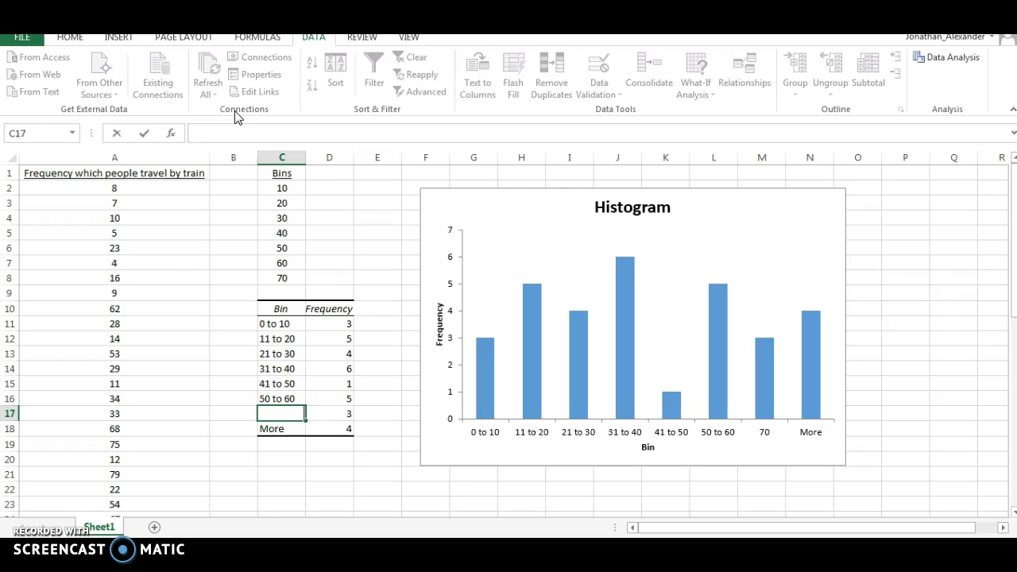
key(Up)
text(51)
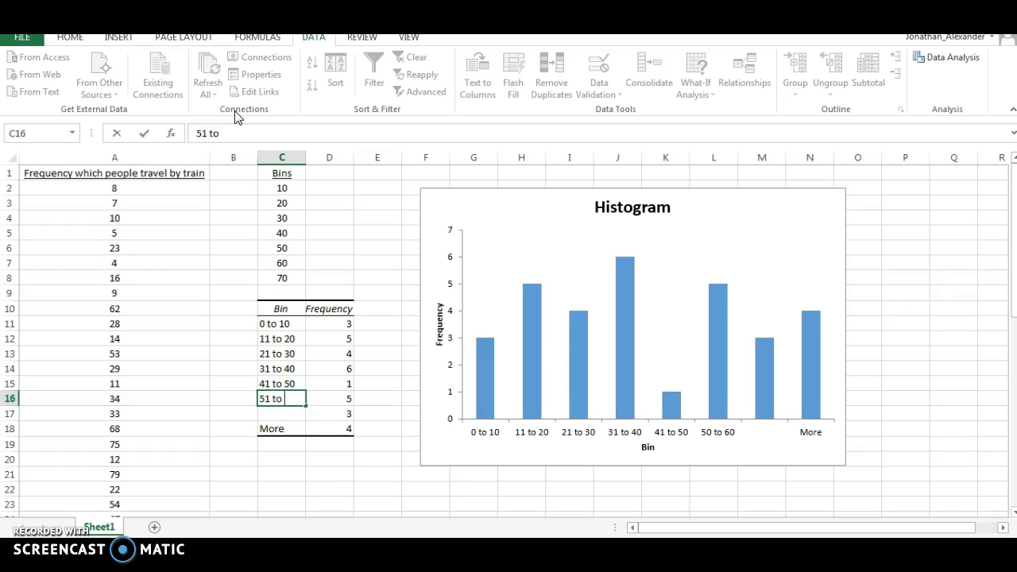
key(Return)
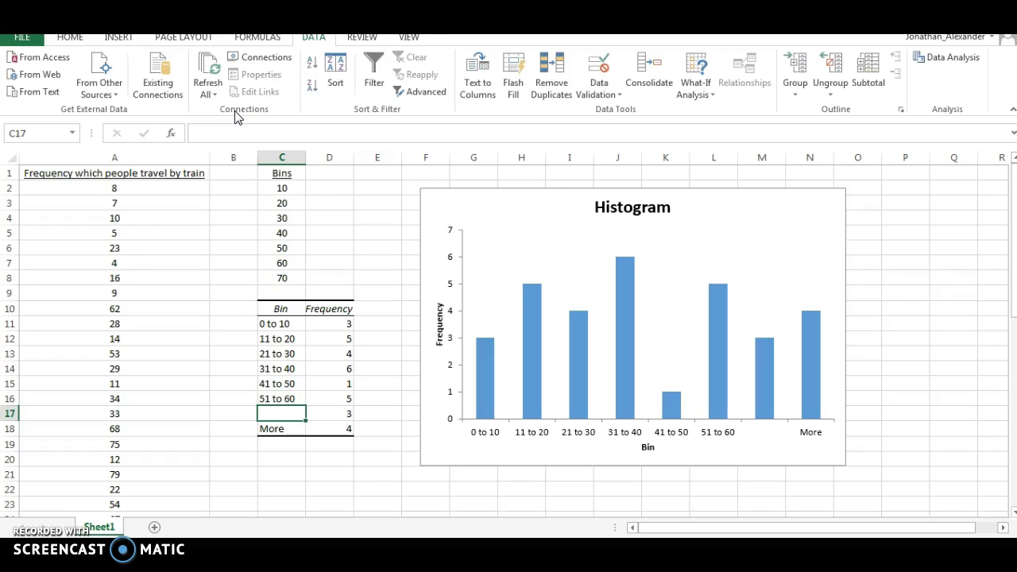
text(61 to 70)
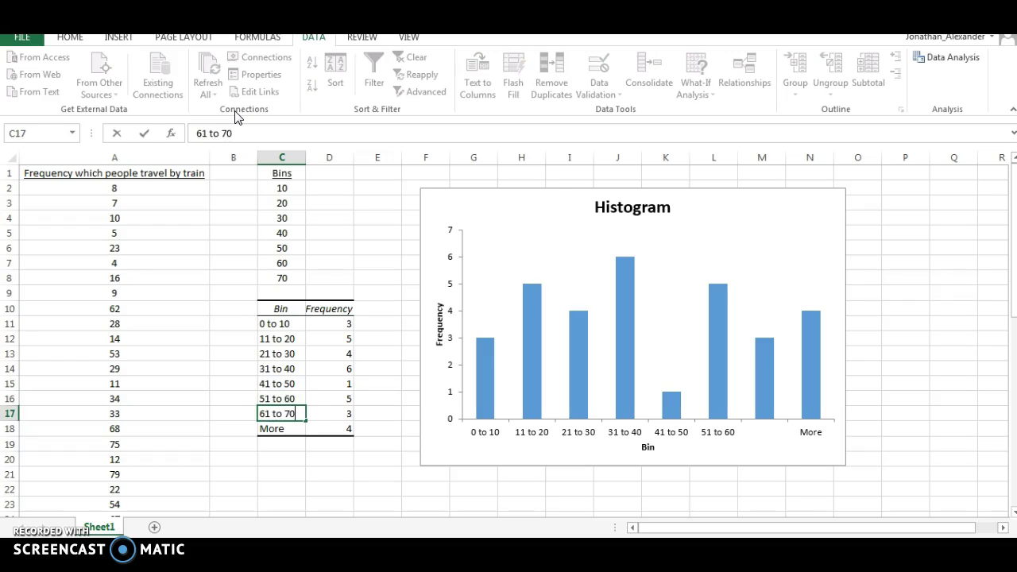
key(Return)
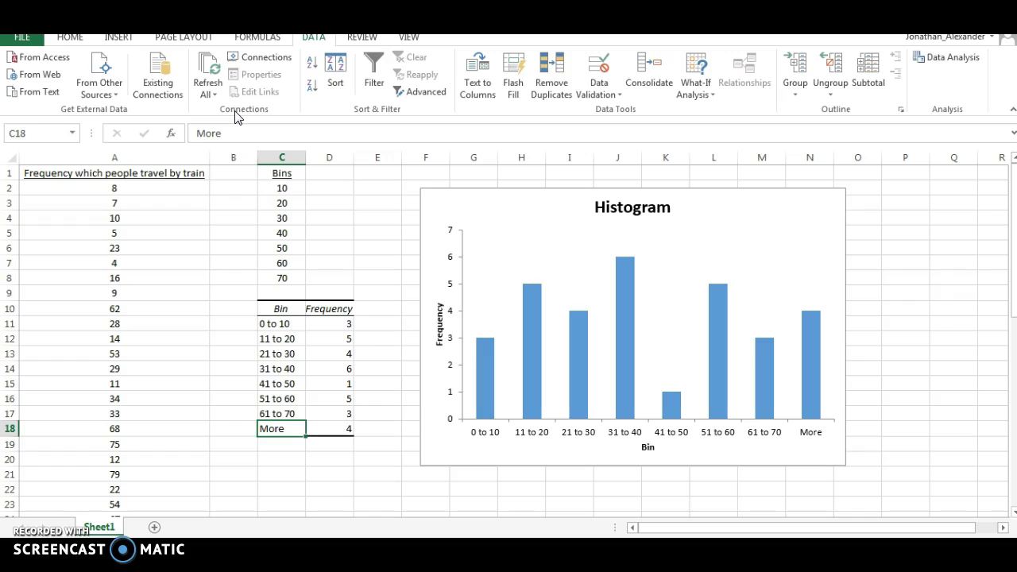
click(243, 134)
text(than 70)
key(Return)
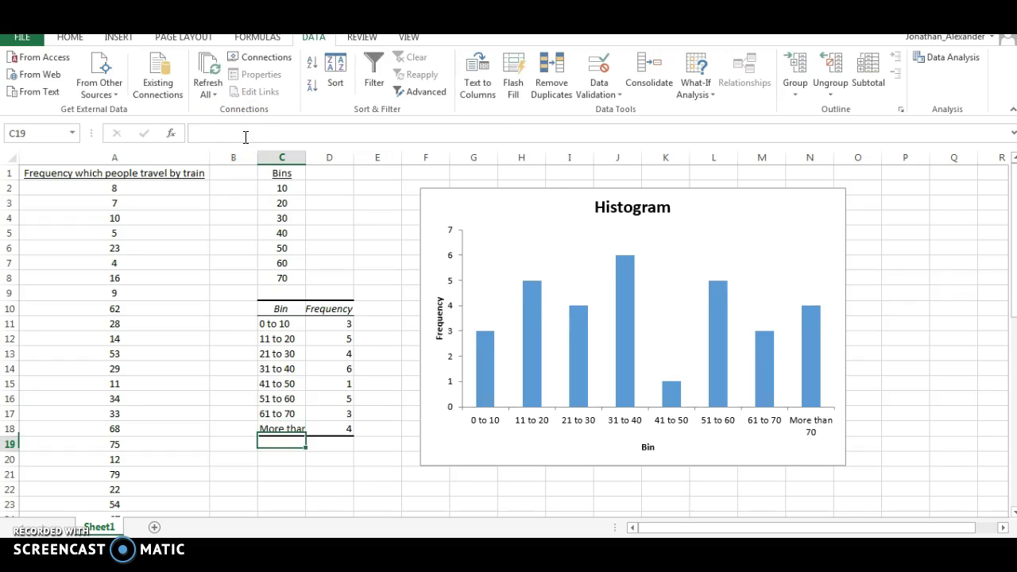
Widen the chart and rename the Bin axis title to 'Frequency which people travel by train'.
click(845, 467)
drag(845, 467, 878, 472)
click(662, 451)
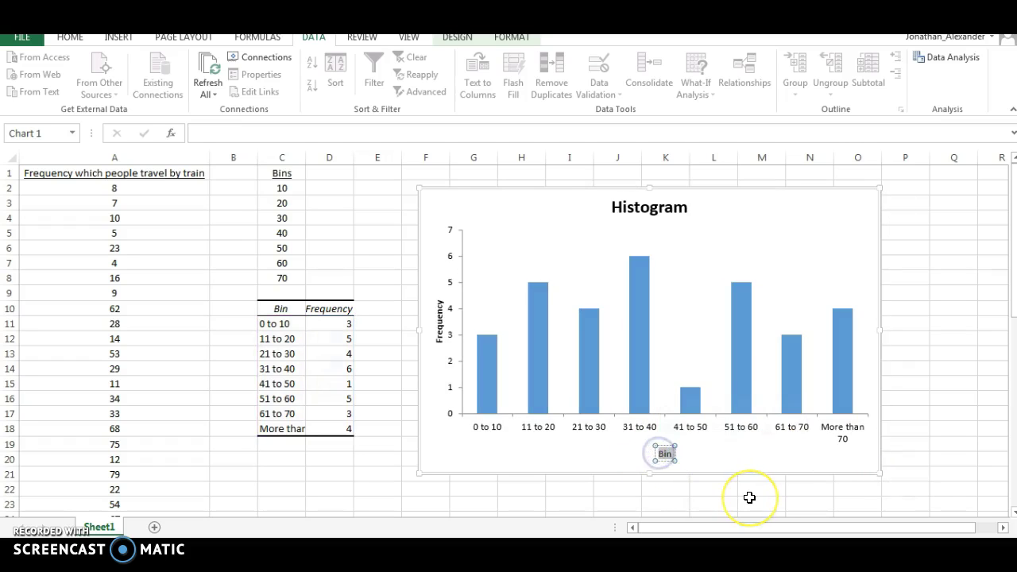
key(BackSpace)
text(Frequency)
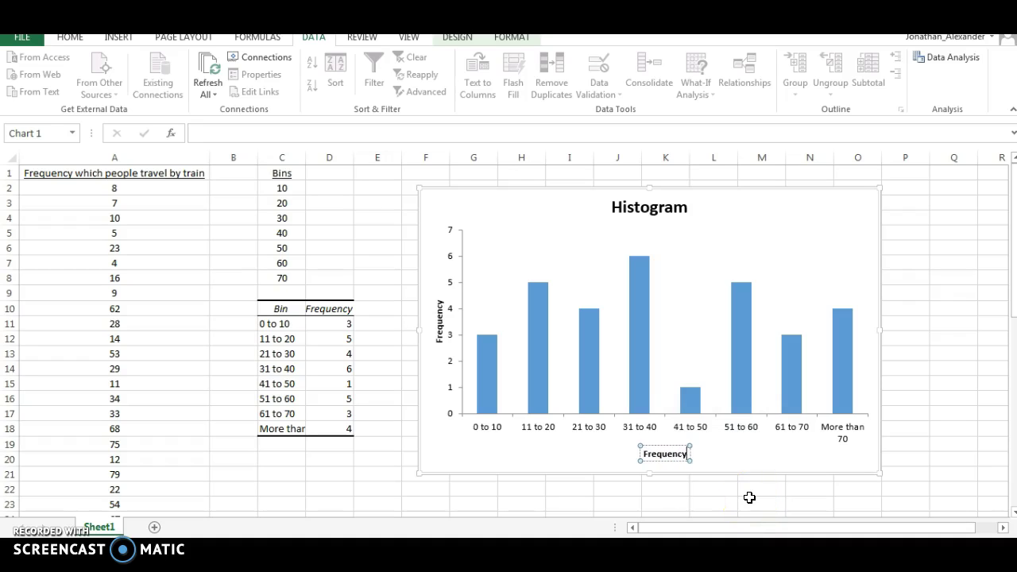
text( which pe)
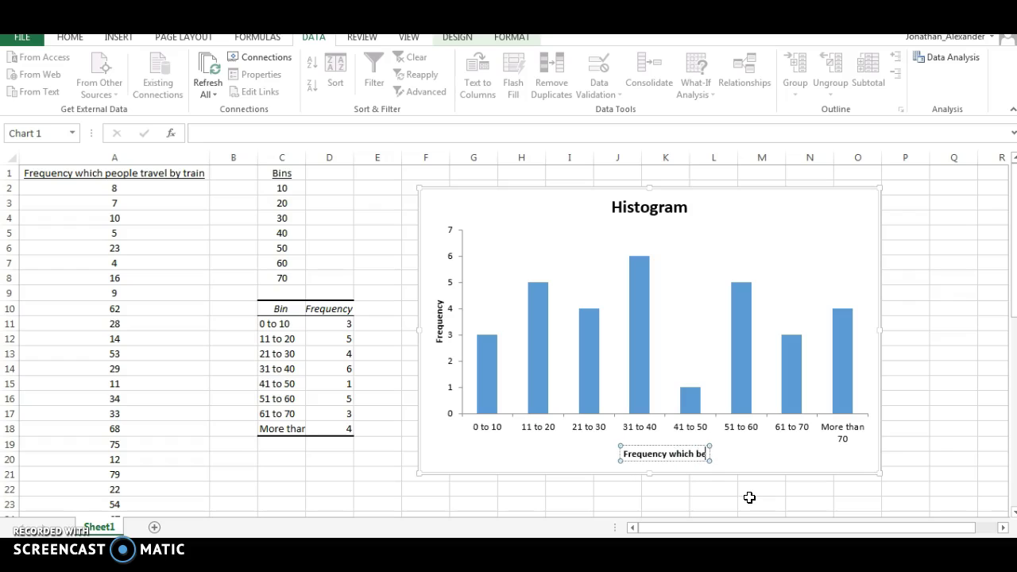
key(BackSpace)
key(BackSpace)
text(people)
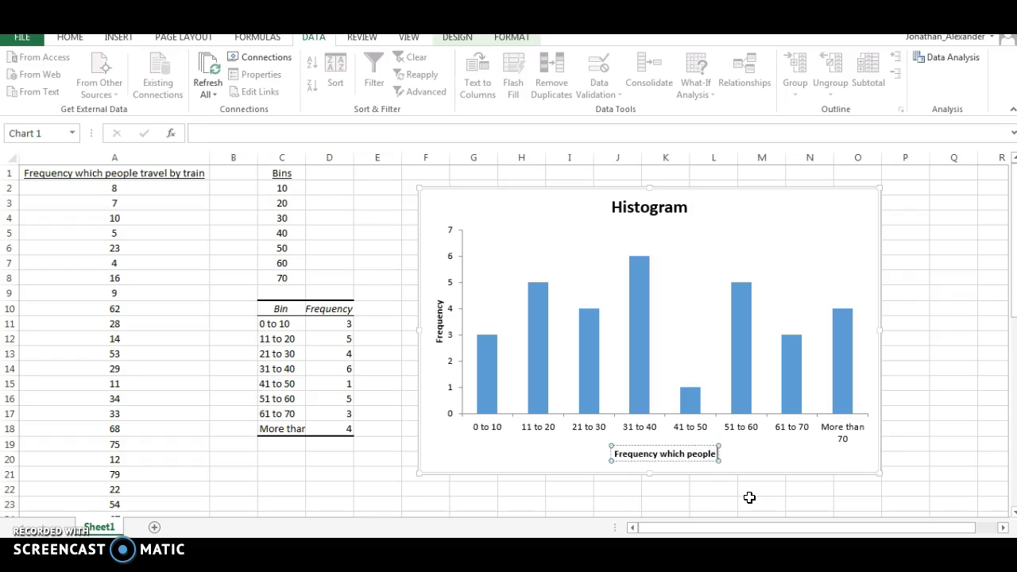
text( trava)
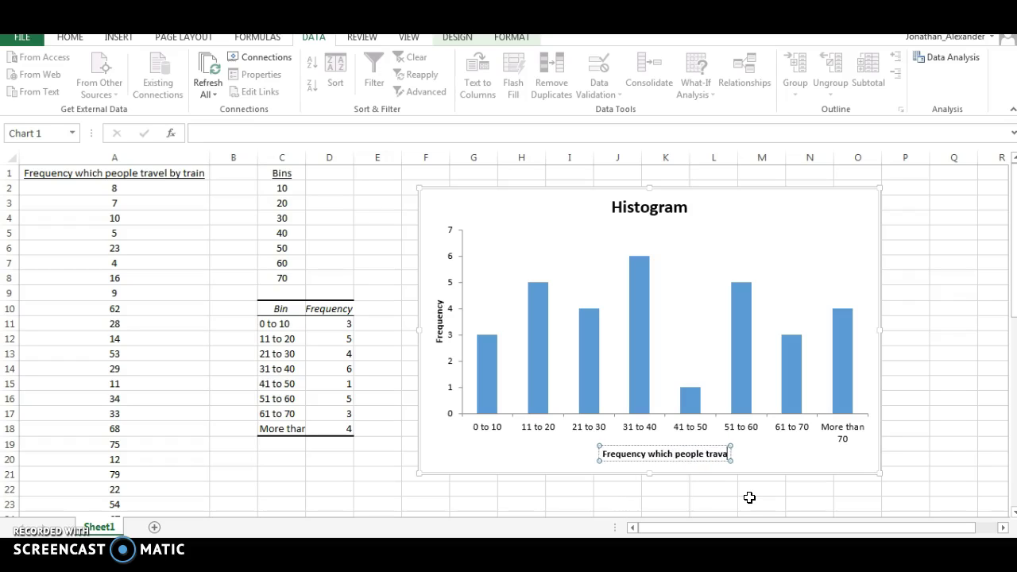
key(BackSpace)
text(el by tri)
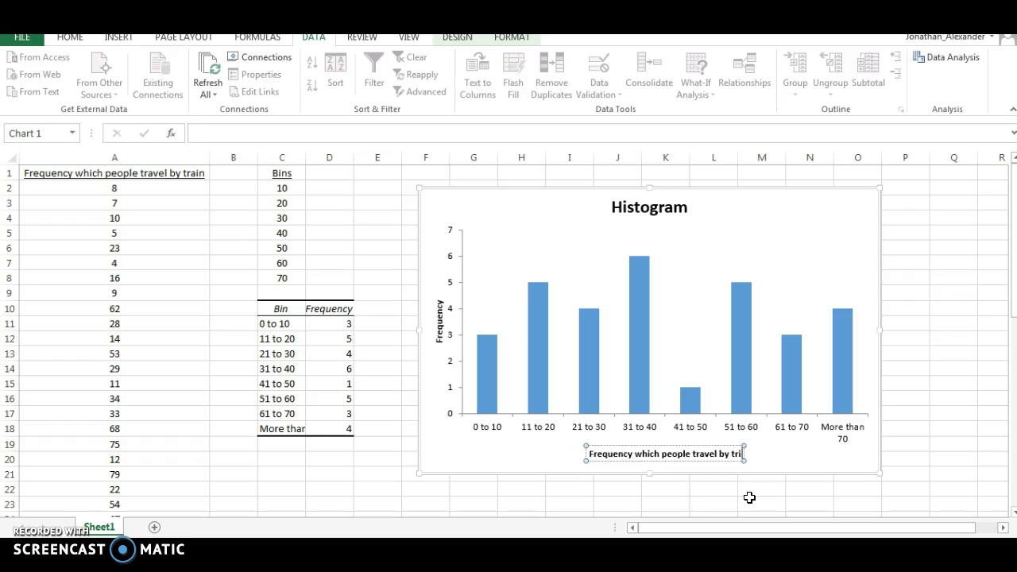
key(BackSpace)
text(ain)
Delete the 'Histogram' chart title.
click(785, 459)
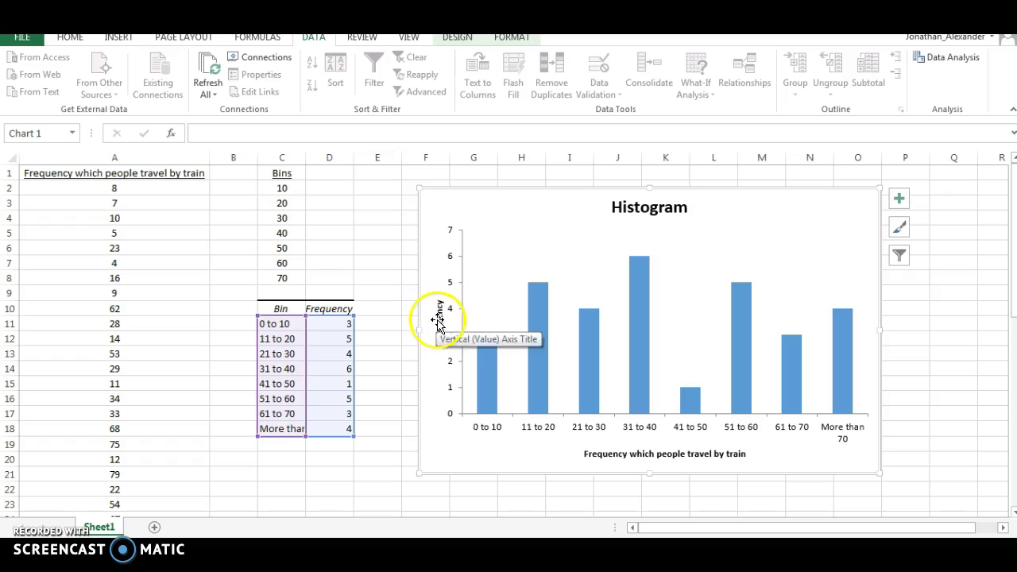
click(676, 208)
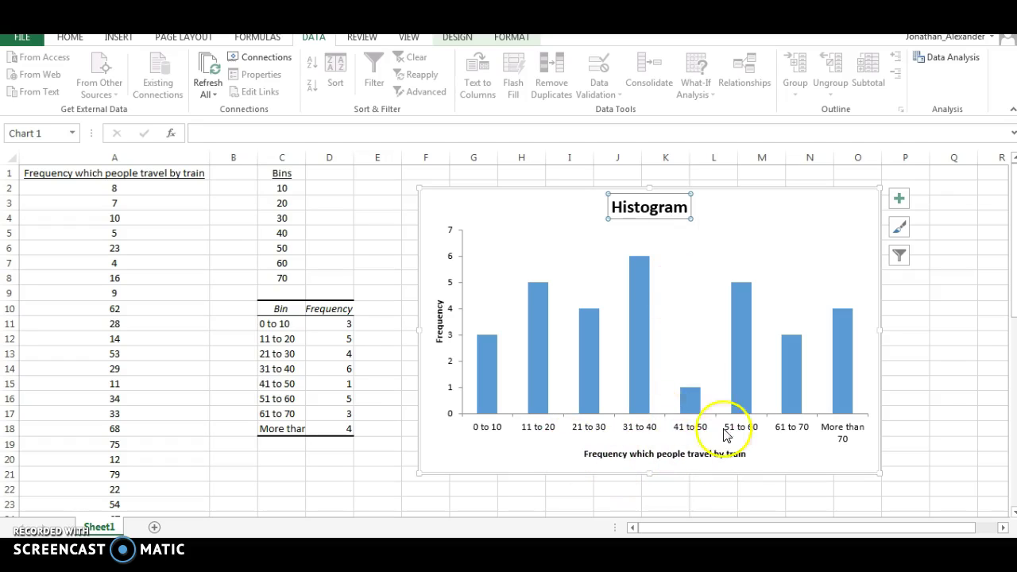
key(Delete)
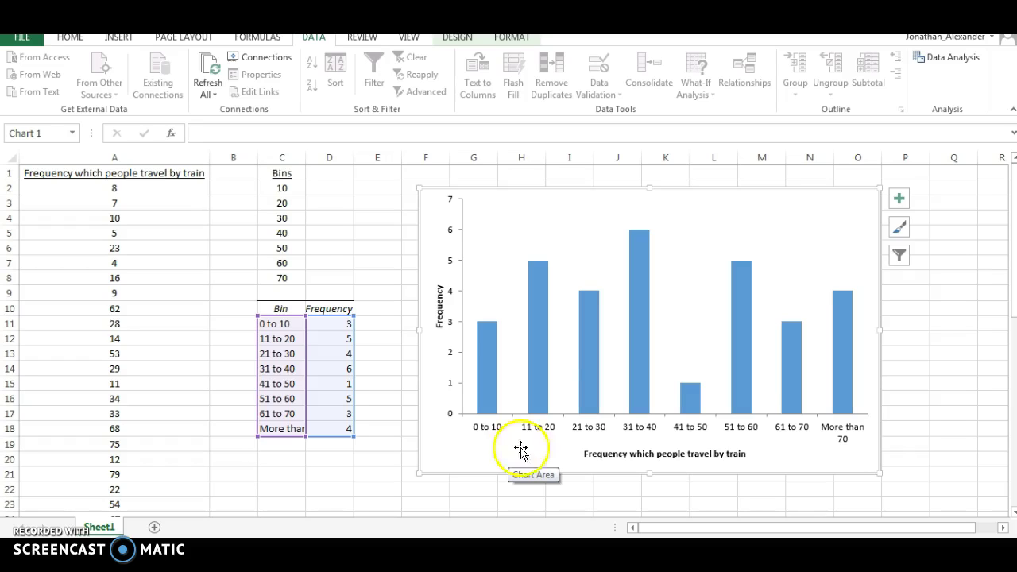
Apply Quick Layout 8 so the bars touch under a Frequency title, then select the bars.
click(457, 40)
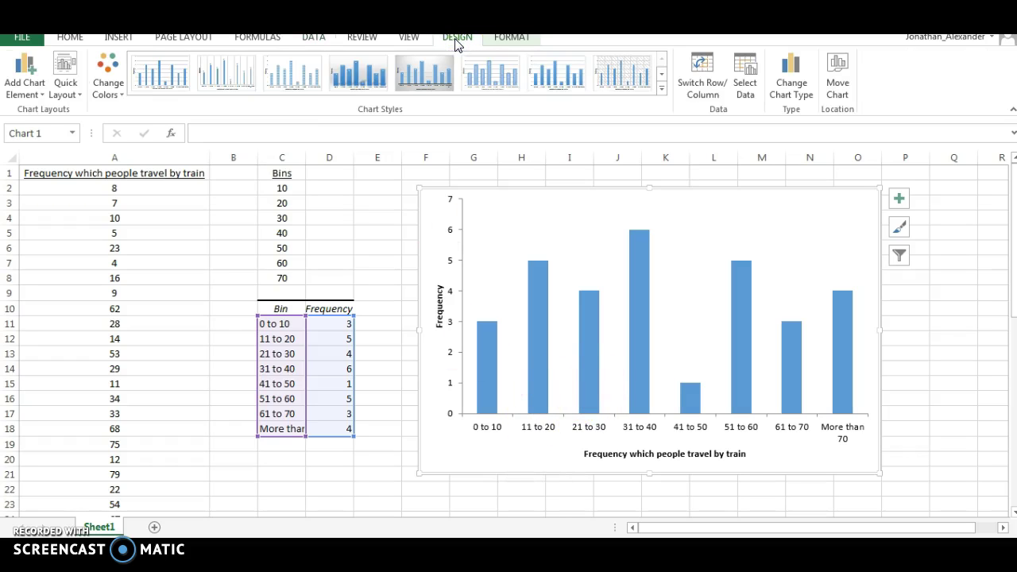
click(68, 72)
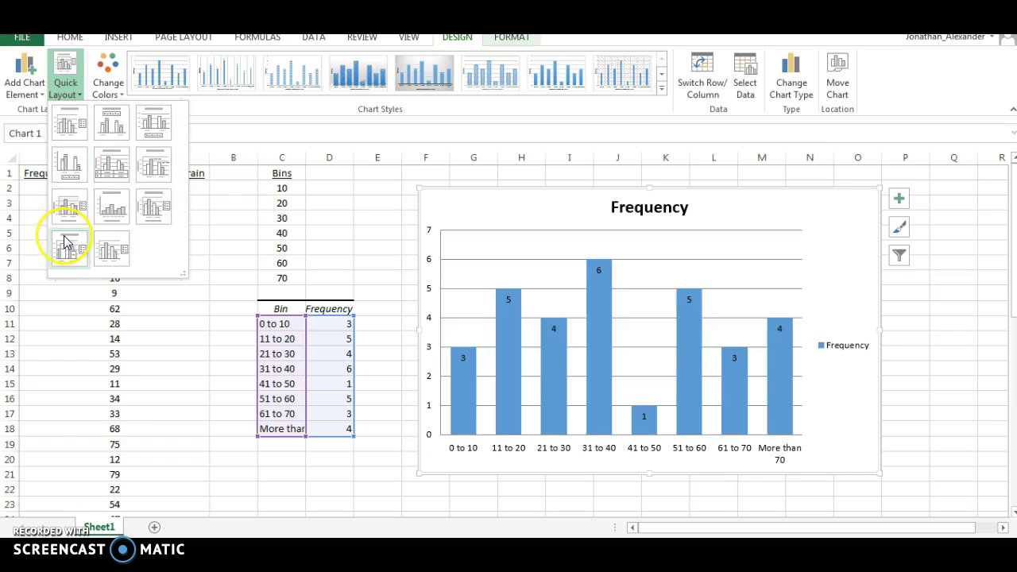
click(110, 208)
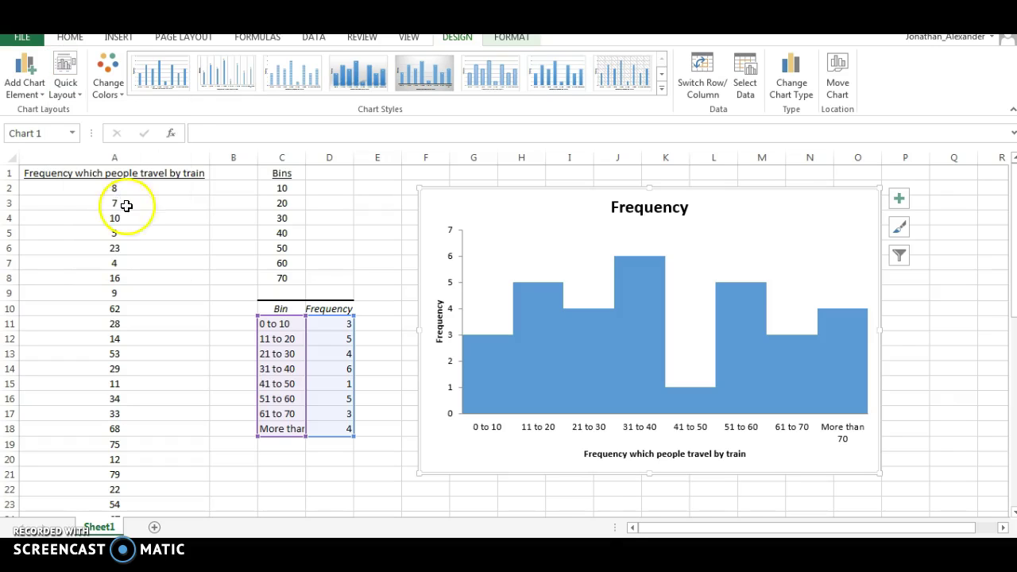
click(648, 349)
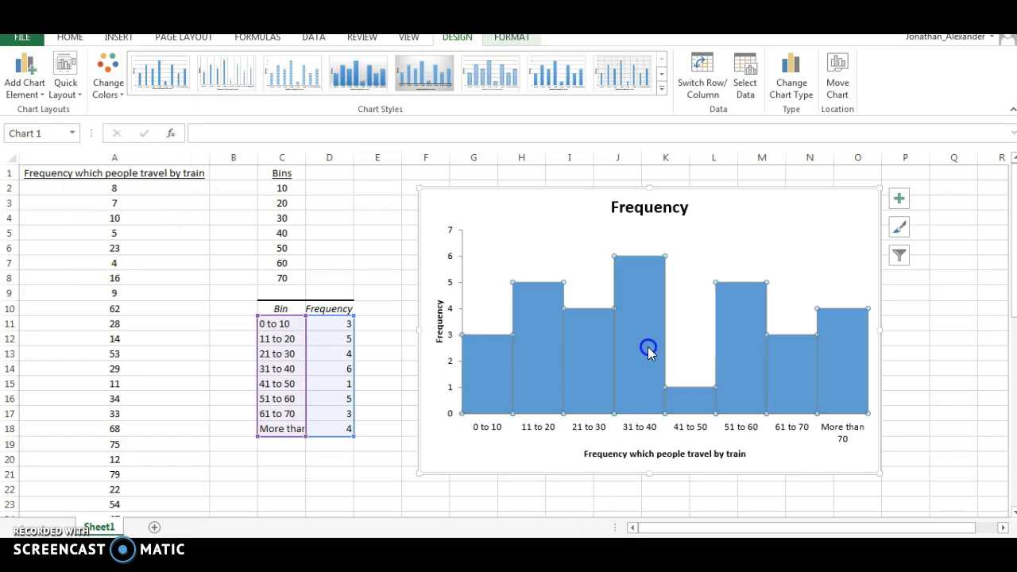
click(602, 293)
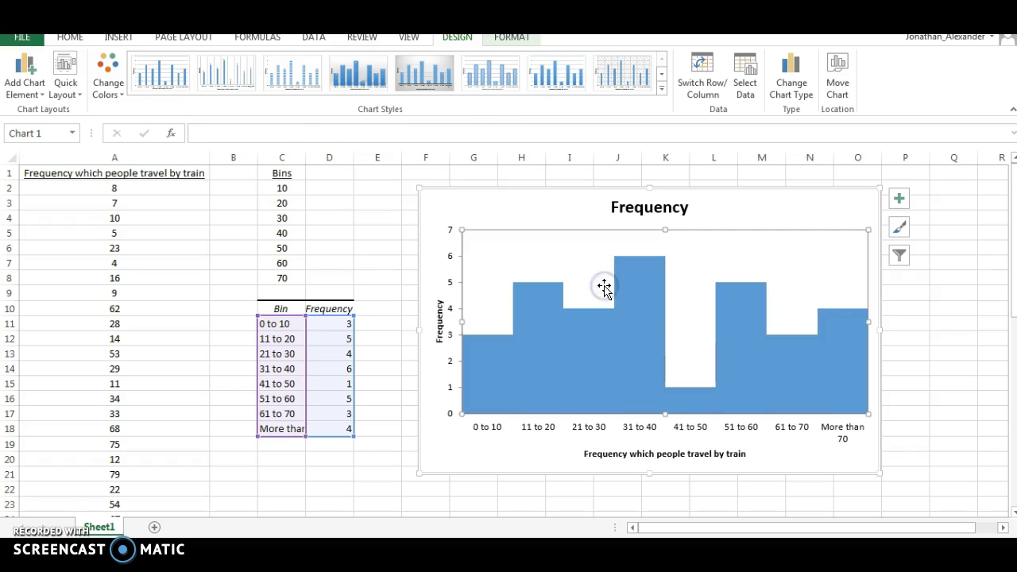
click(609, 326)
click(600, 334)
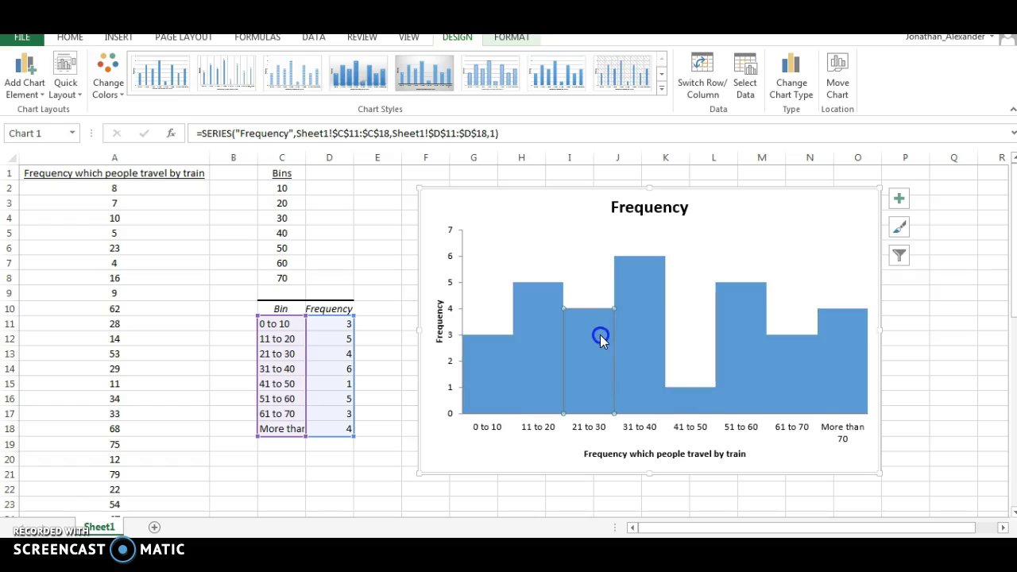
Give all the histogram bars a black outline.
click(513, 38)
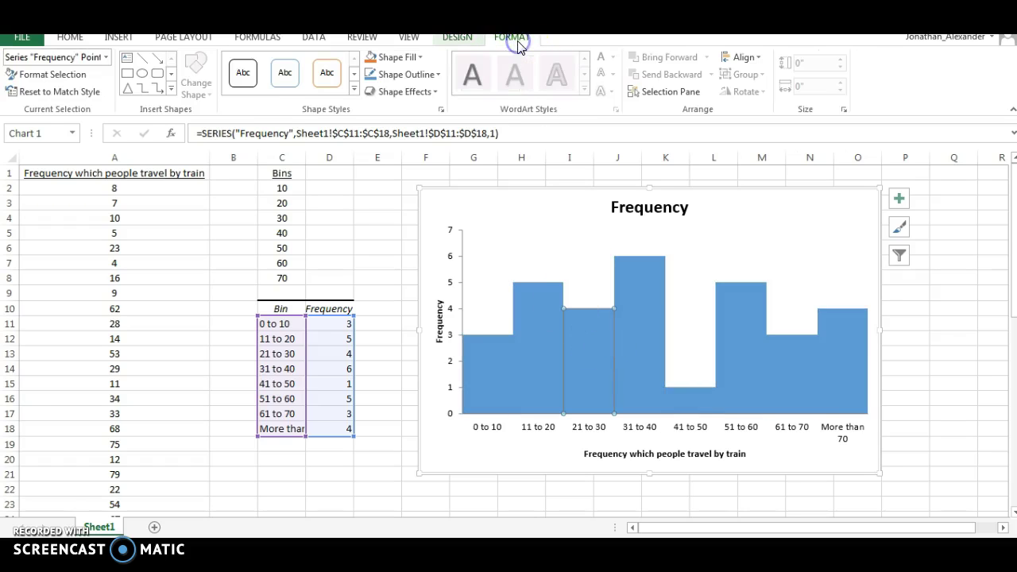
click(428, 79)
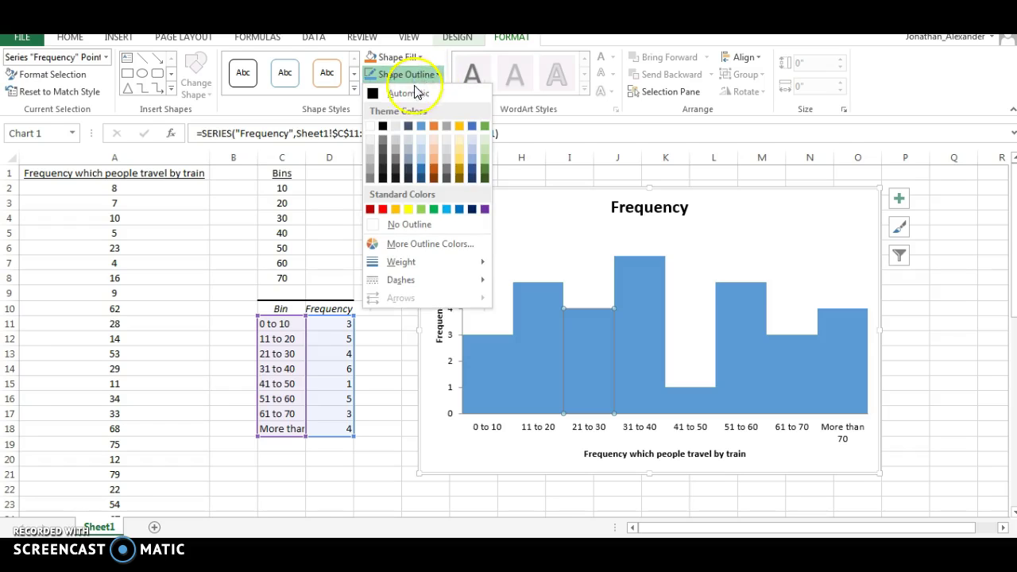
click(405, 94)
click(549, 229)
click(473, 361)
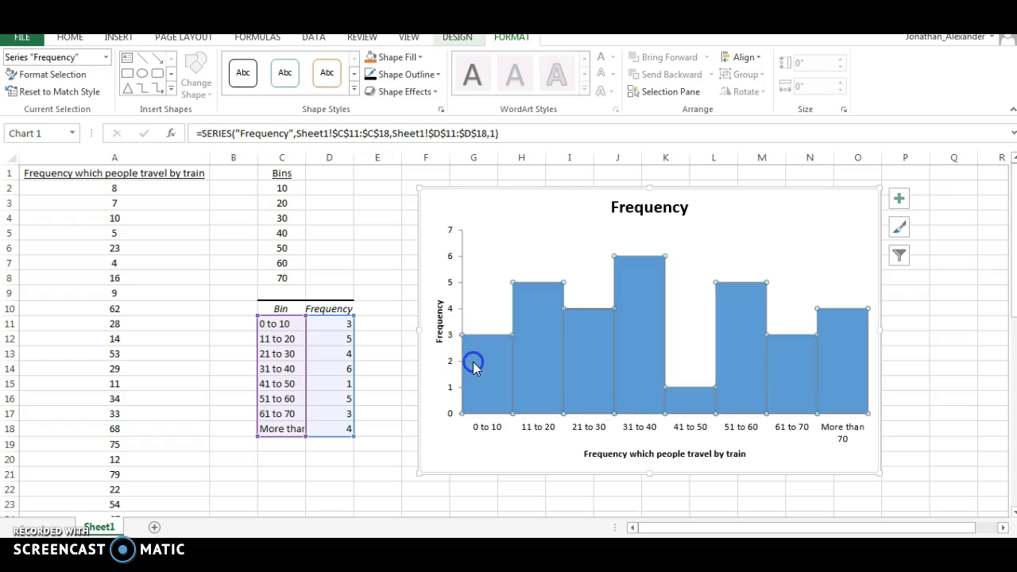
click(406, 74)
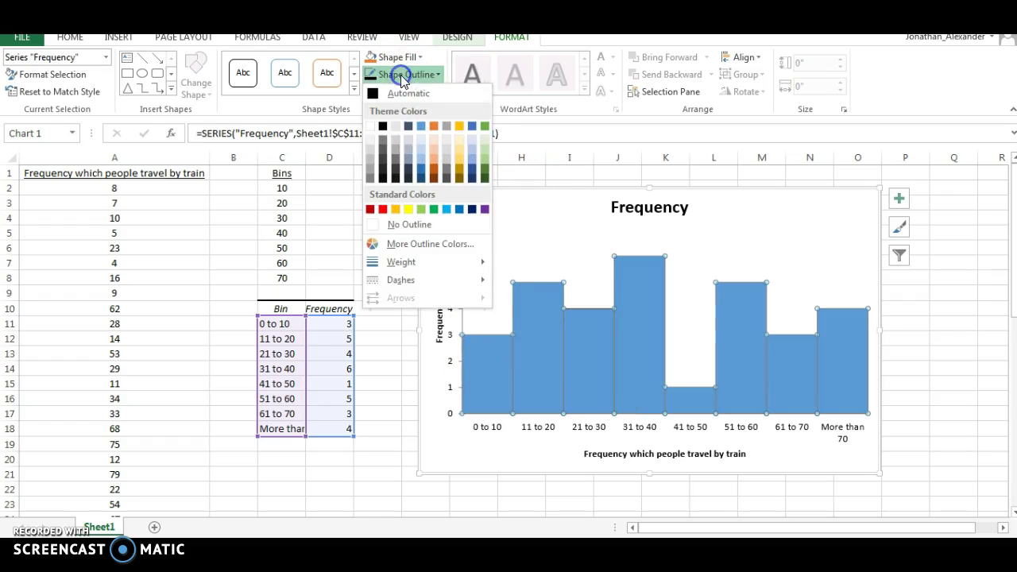
click(382, 128)
click(476, 240)
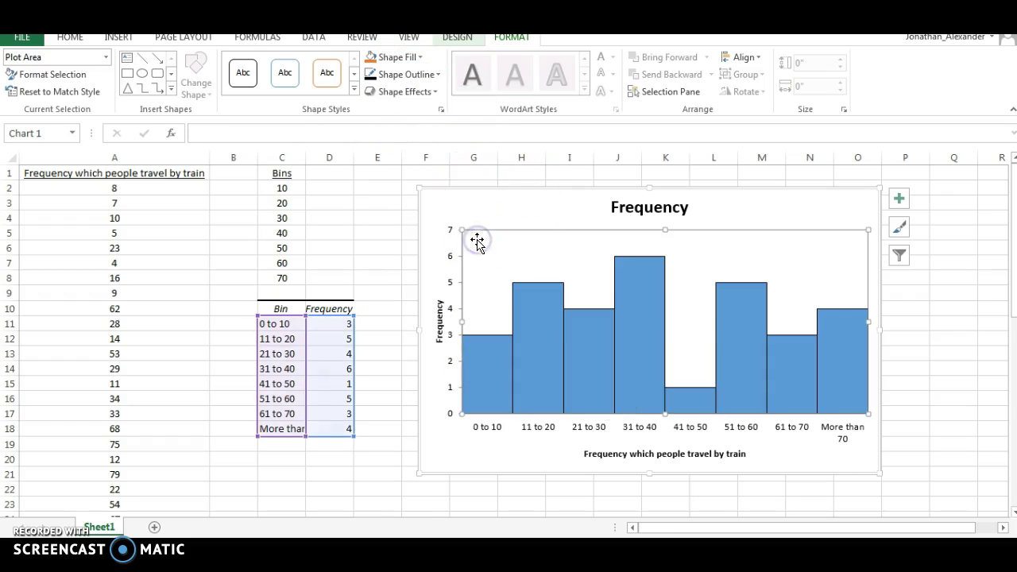
Fill the histogram bars with light orange.
click(496, 396)
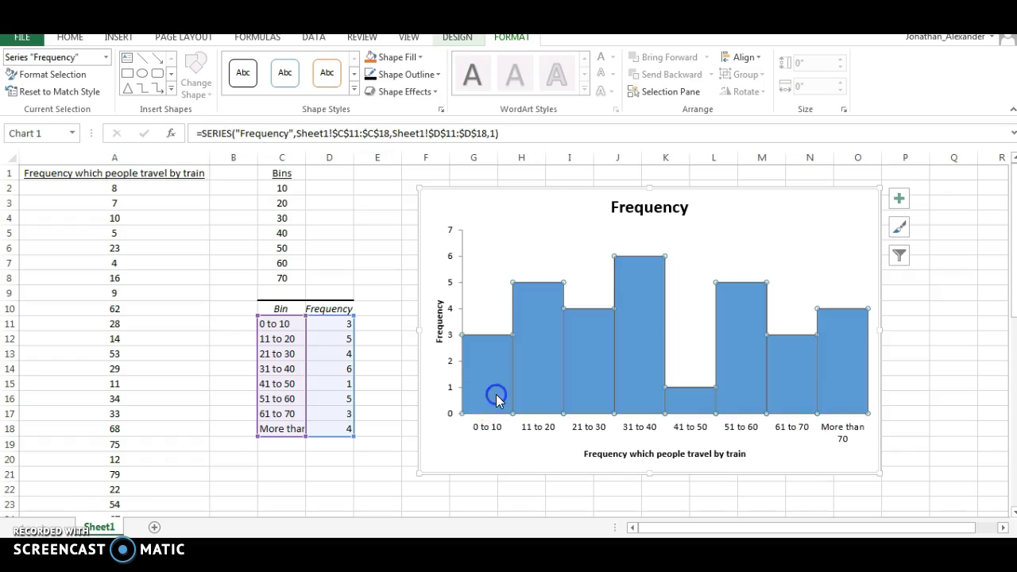
click(399, 57)
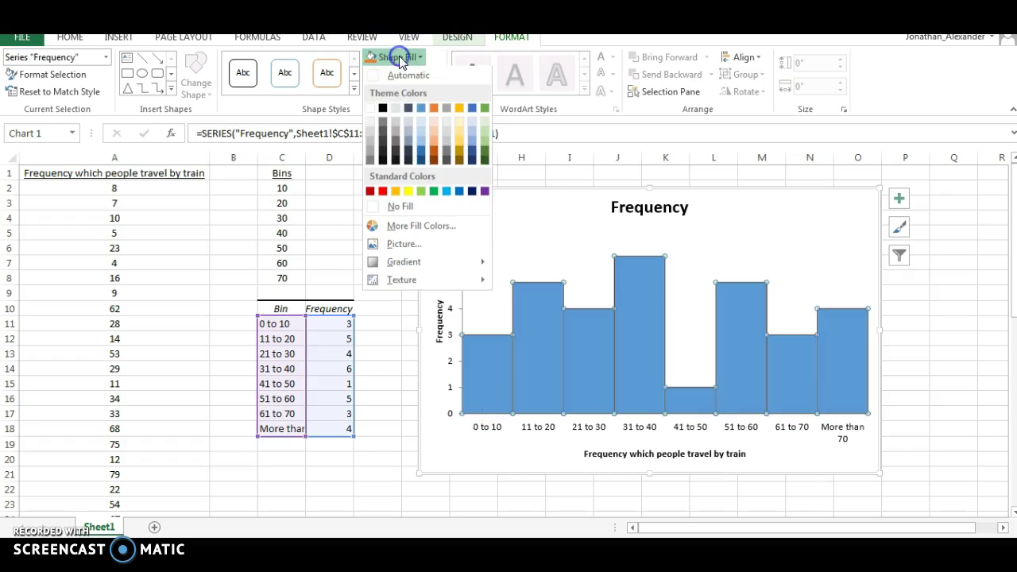
click(434, 148)
click(577, 249)
Add a grey glow effect to the histogram bars.
click(528, 309)
click(459, 37)
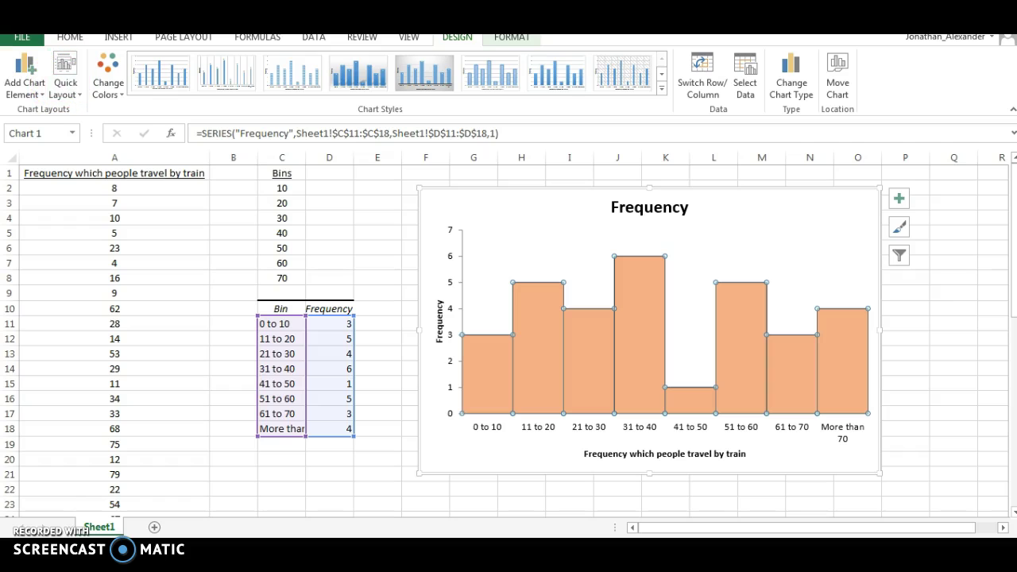
click(511, 38)
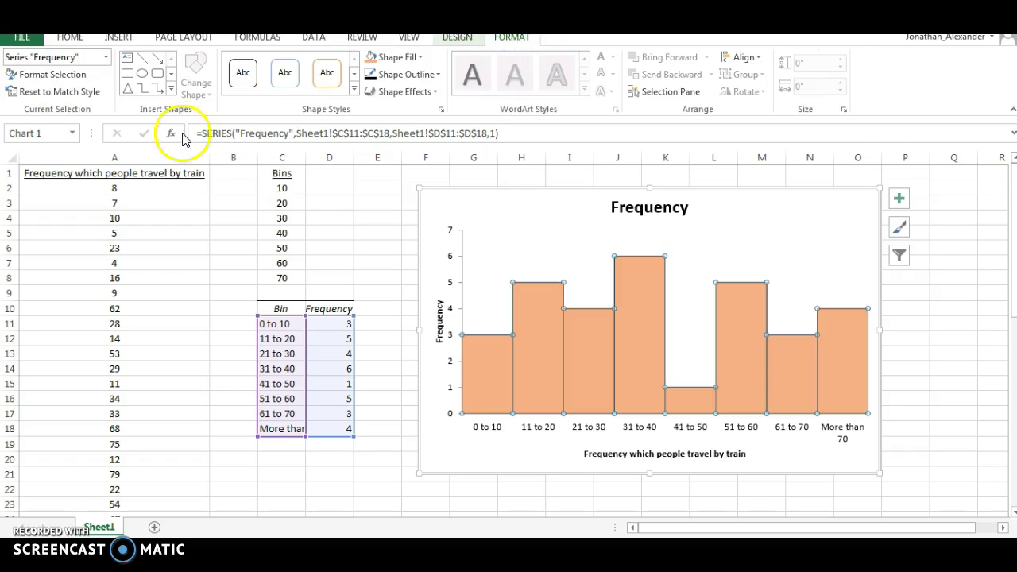
click(405, 91)
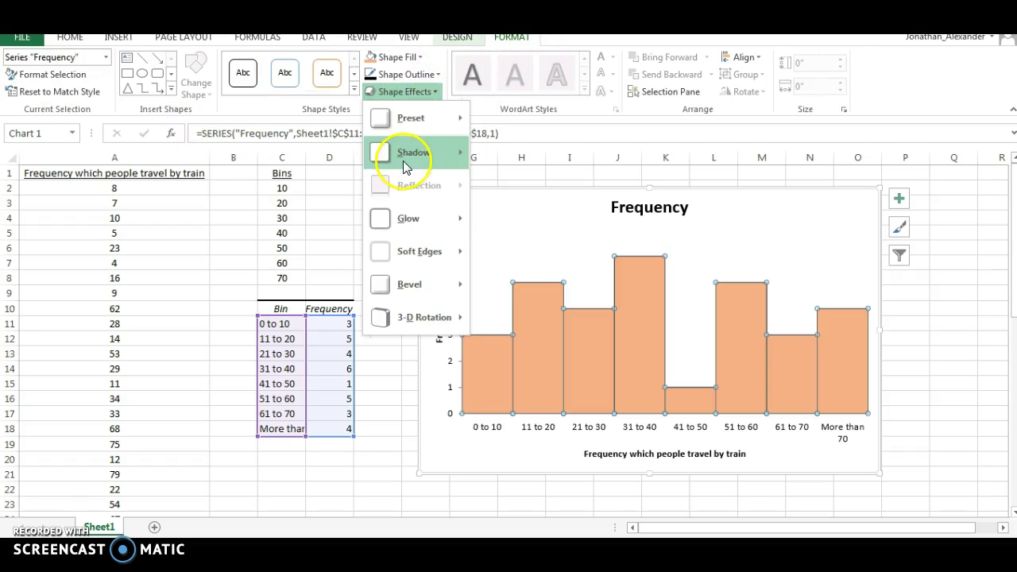
mouse_move(431, 220)
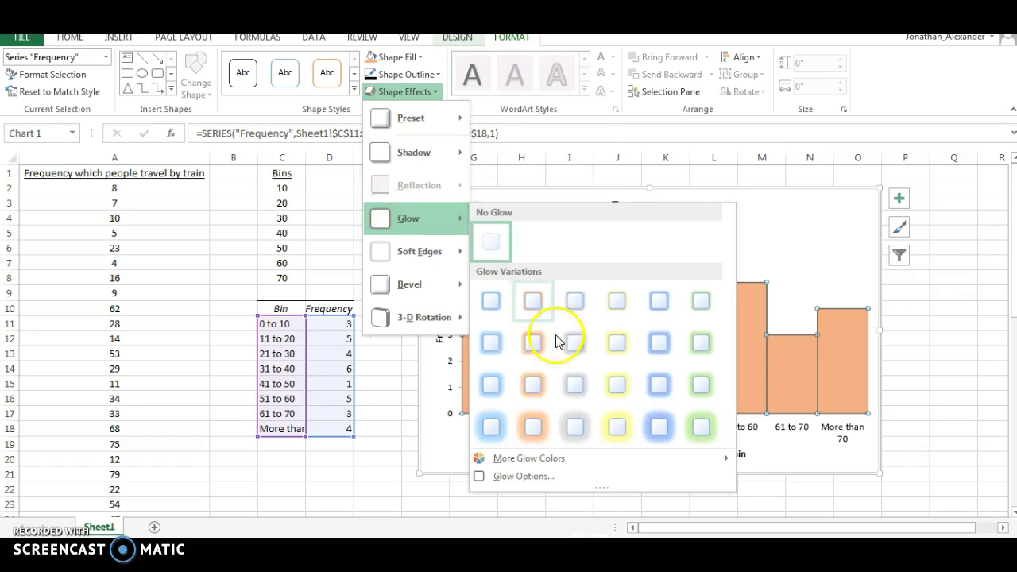
click(579, 389)
click(696, 291)
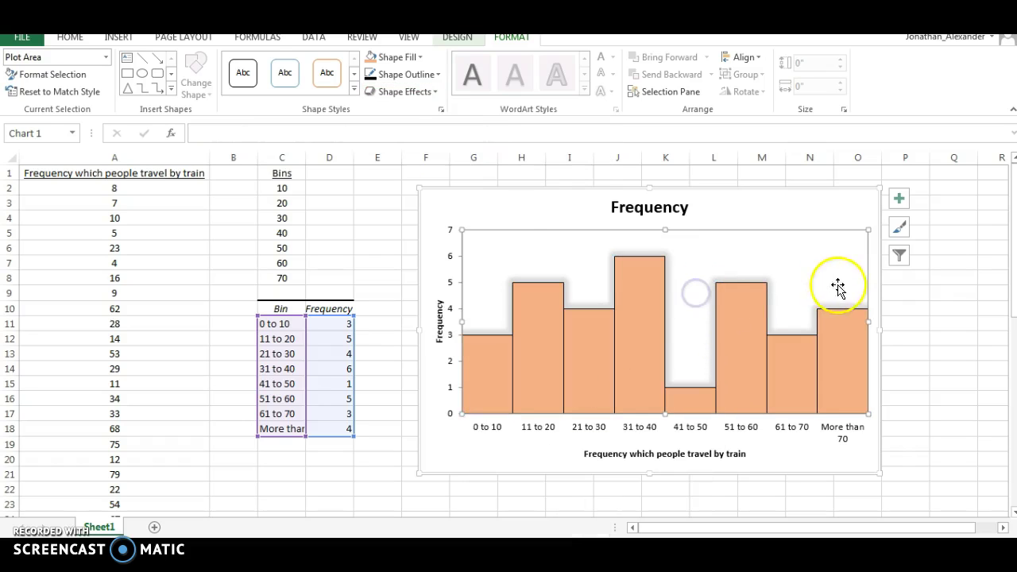
Delete the 'Frequency' chart title.
click(529, 208)
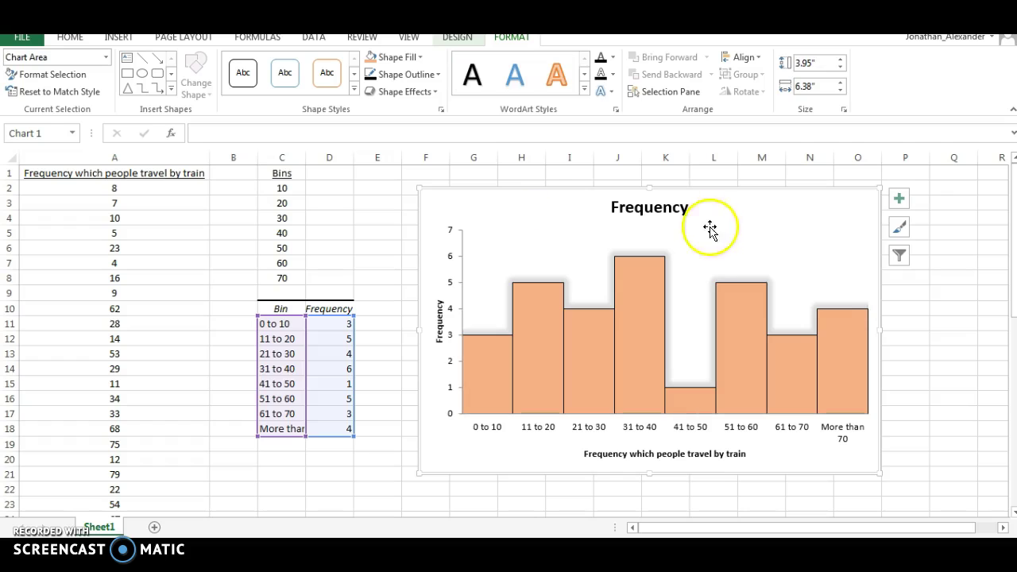
click(684, 205)
key(Delete)
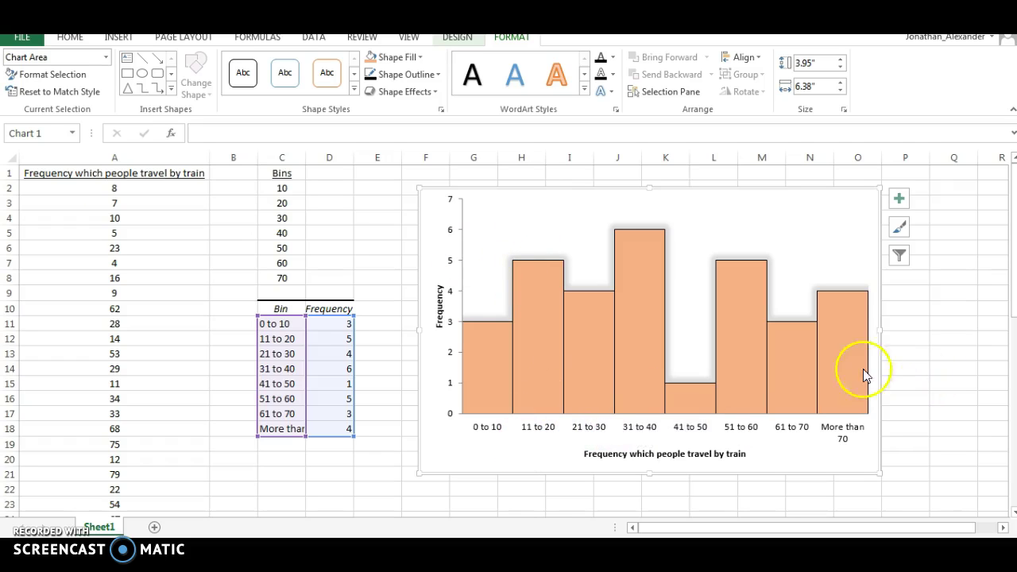
Glance at the blue-histogram workbook, then return to the orange-histogram workbook.
mouse_move(847, 392)
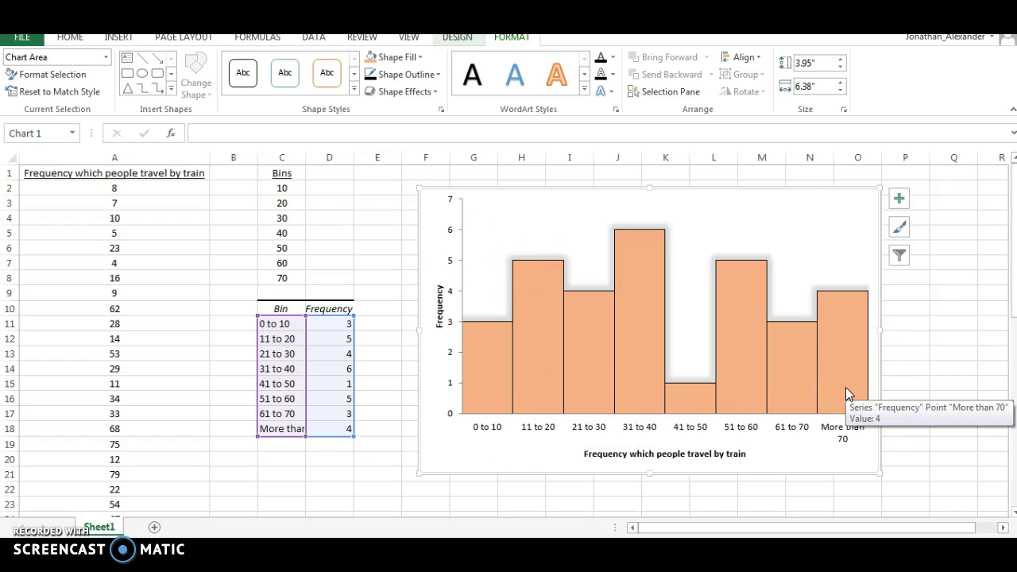
click(639, 483)
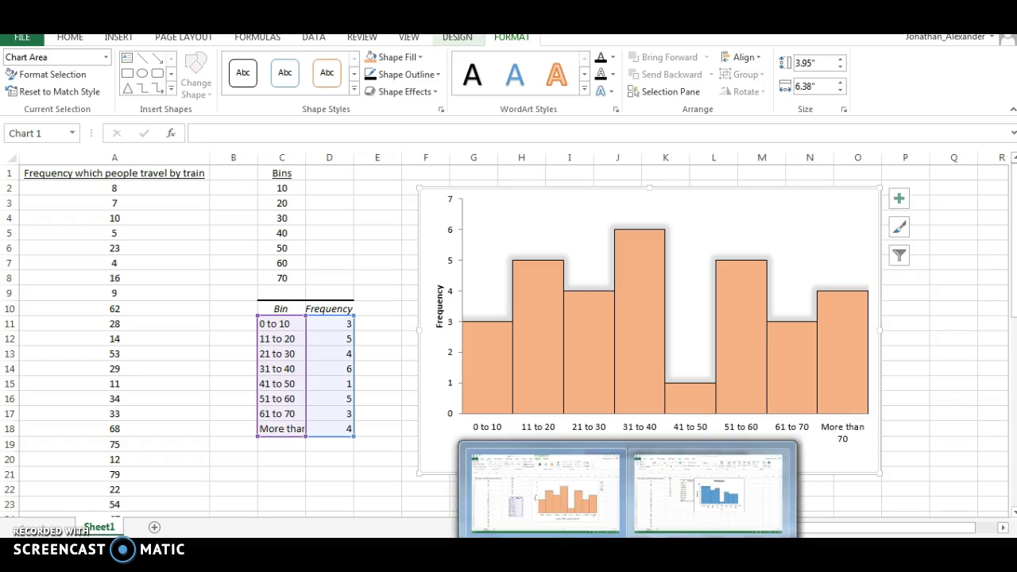
click(703, 488)
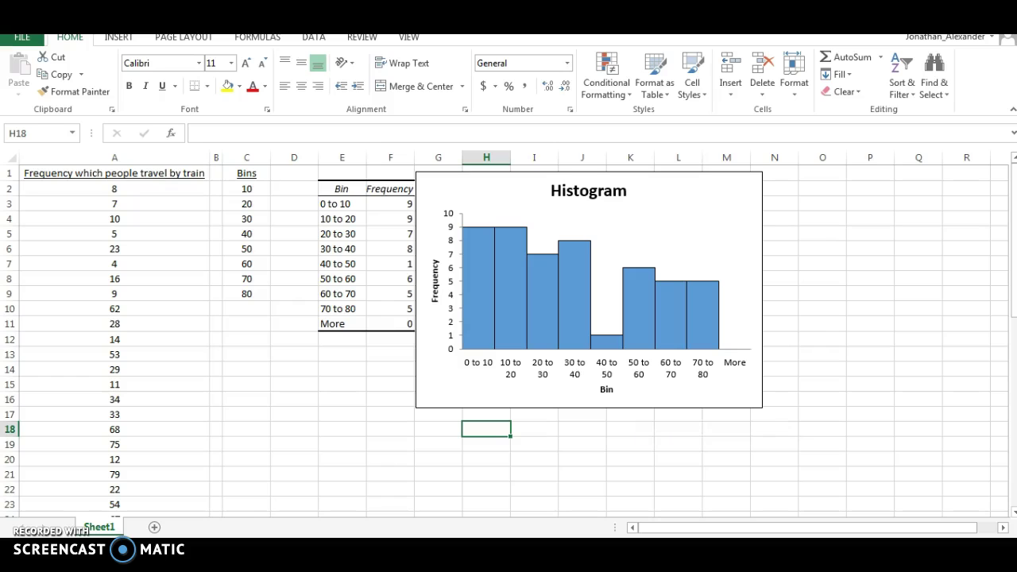
key(alt+Tab)
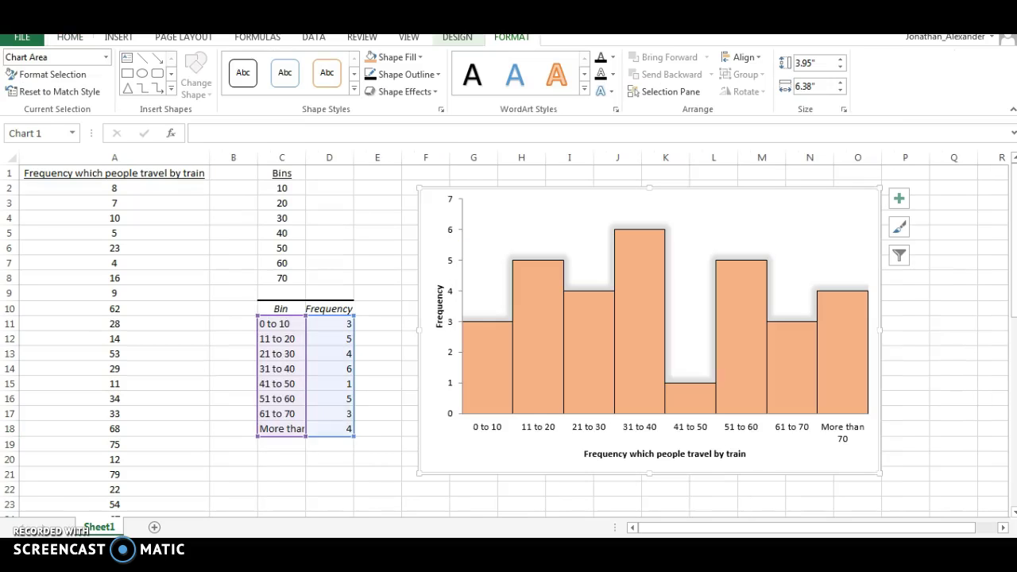
Read the histogram question in the Word document, then return to Excel.
click(567, 497)
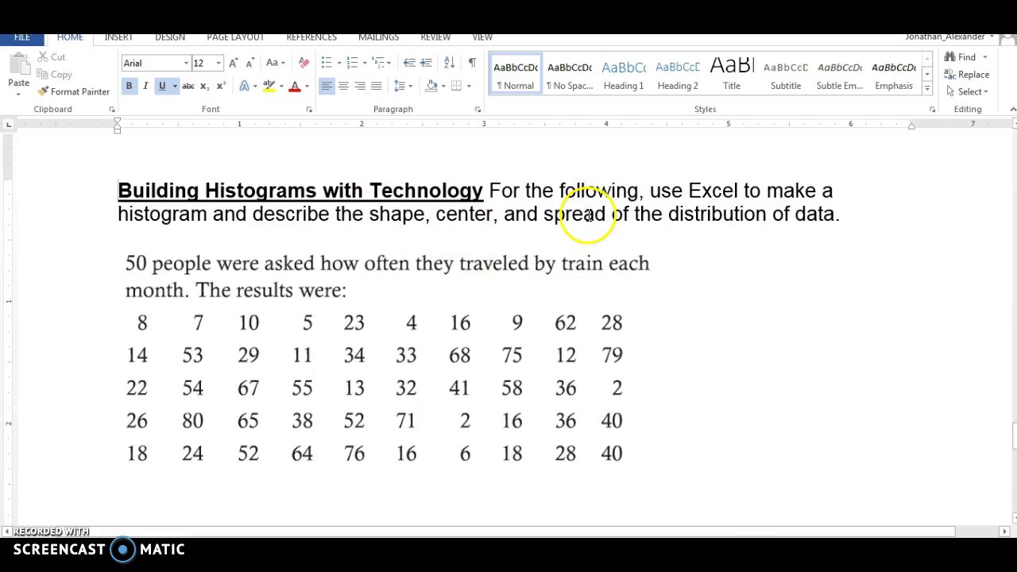
key(alt+Tab)
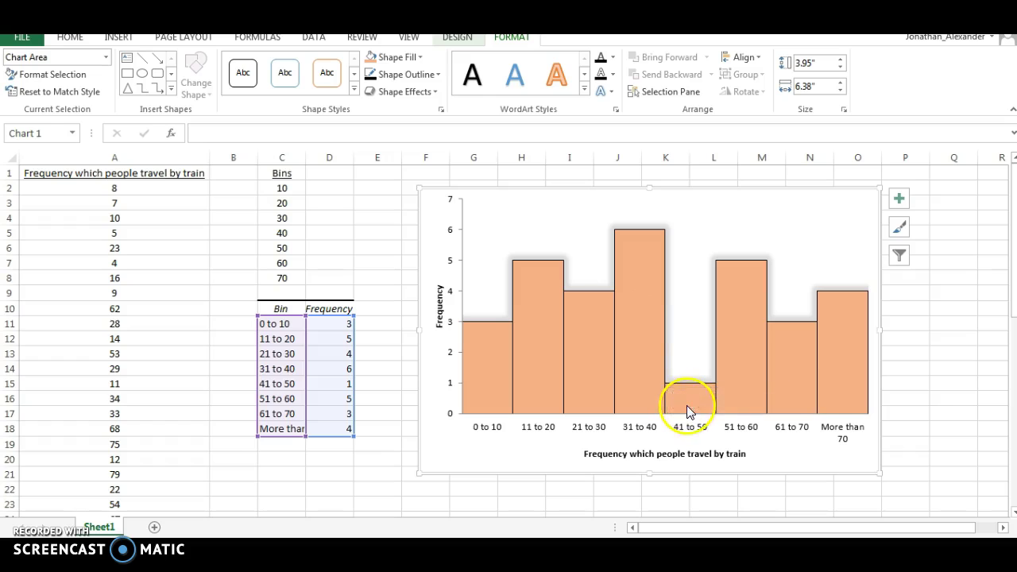
Read the histogram bar values, such as 41 to 50 holding 1, then switch to Word.
mouse_move(822, 394)
mouse_move(751, 402)
mouse_move(703, 386)
key(alt+Tab)
Add a Word answer line with blank 'Mean =' and 'Standard deviation =' placeholders, then return to Excel.
click(685, 383)
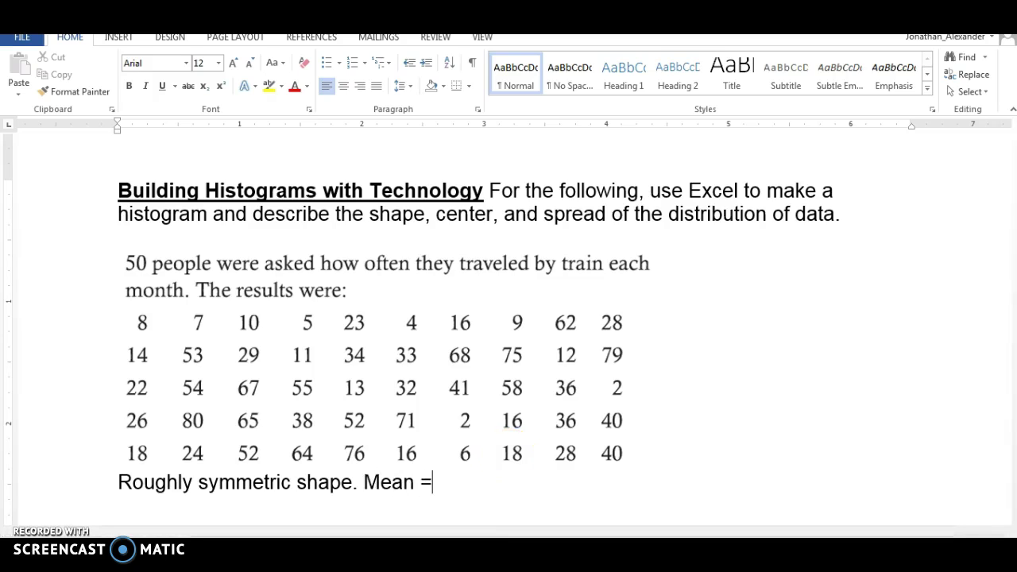
text(Mean =	Standard)
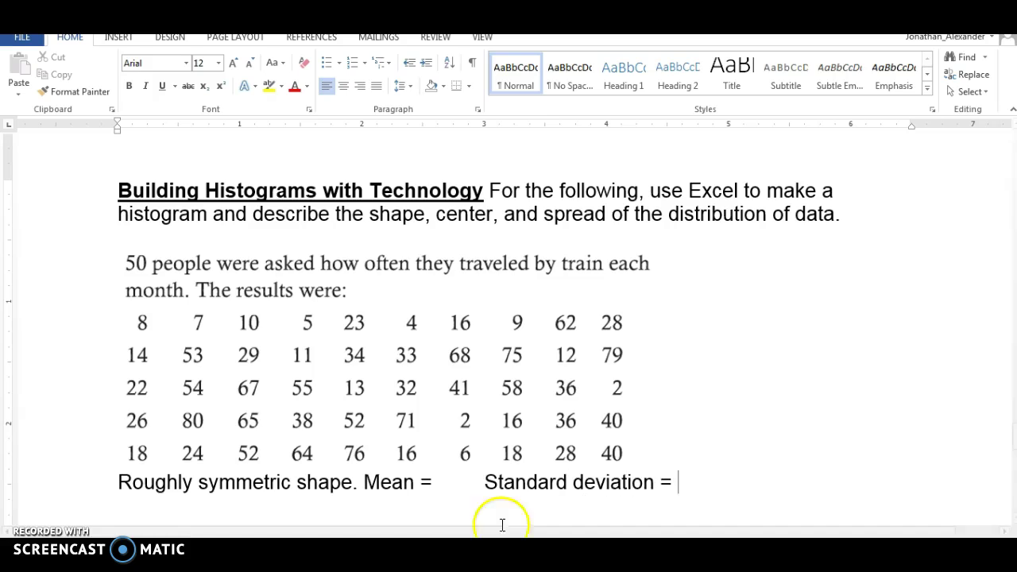
click(648, 486)
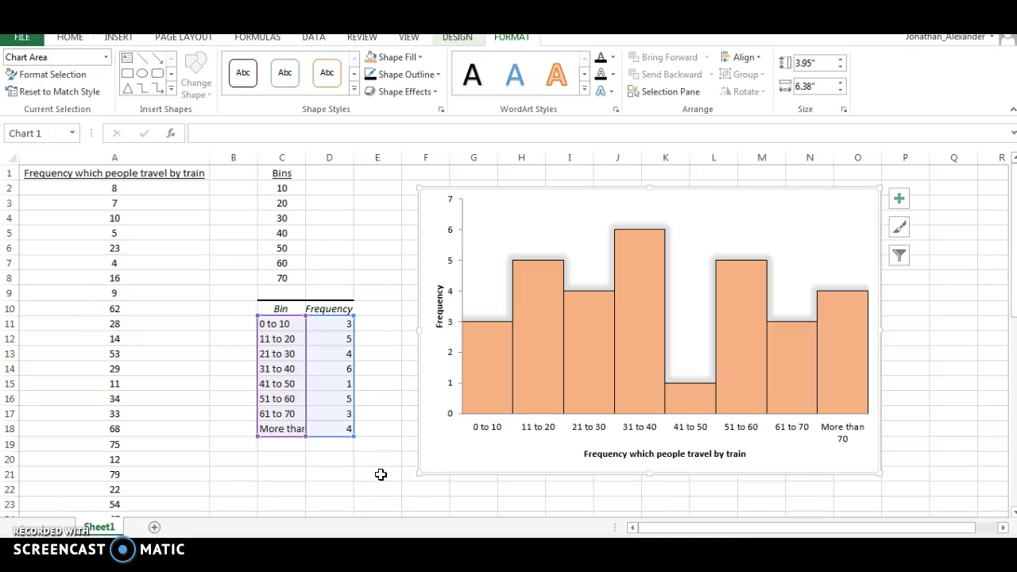
Label cells C20 and C21 as Mean and Std. Dev.
click(274, 458)
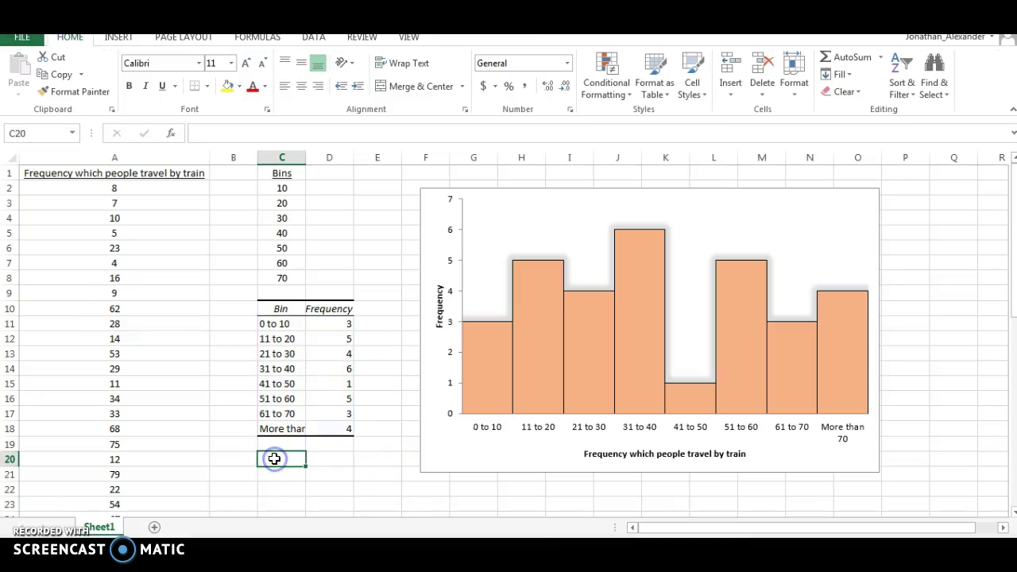
text(Mean)
key(Return)
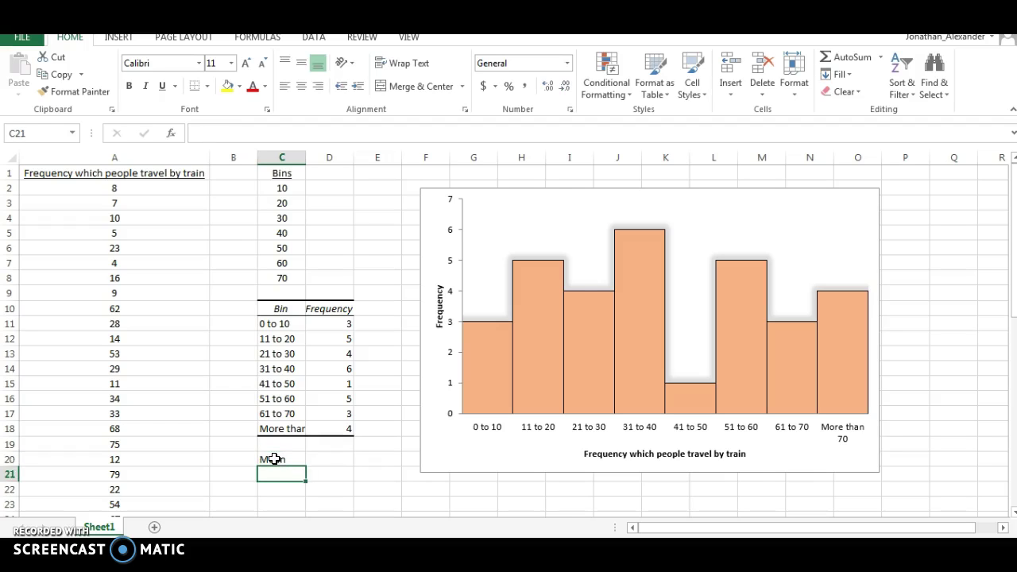
text(ST)
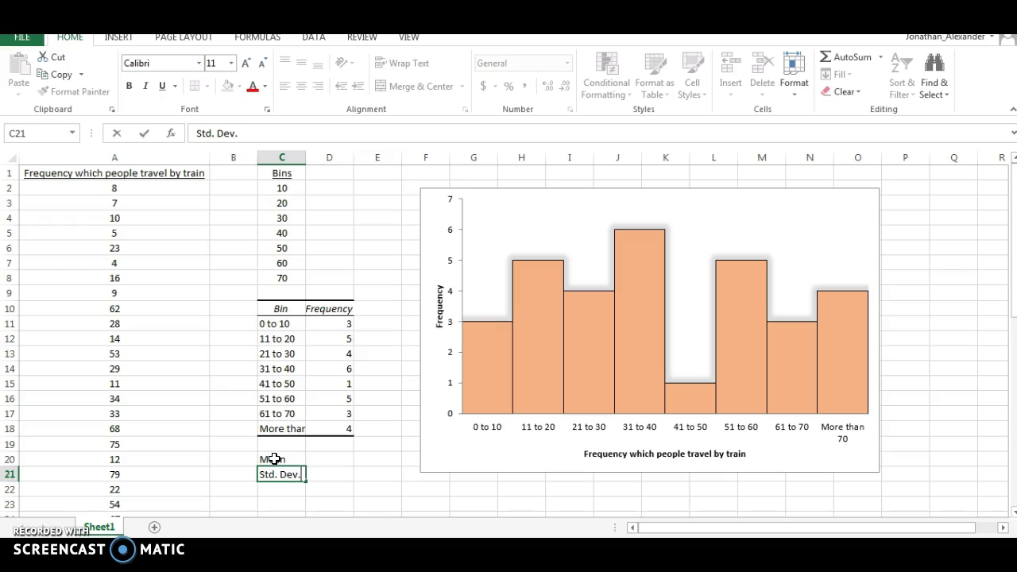
key(Up)
key(Right)
Enter =AVERAGE(A2:A51) in D20, giving a mean of 34.56.
text(=avera)
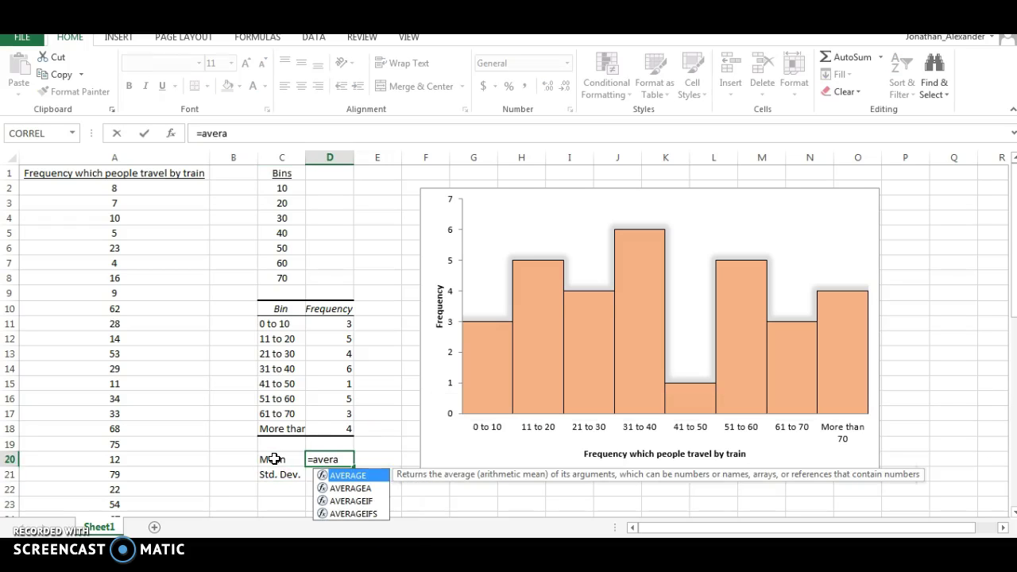
click(356, 475)
double_click(352, 475)
click(346, 475)
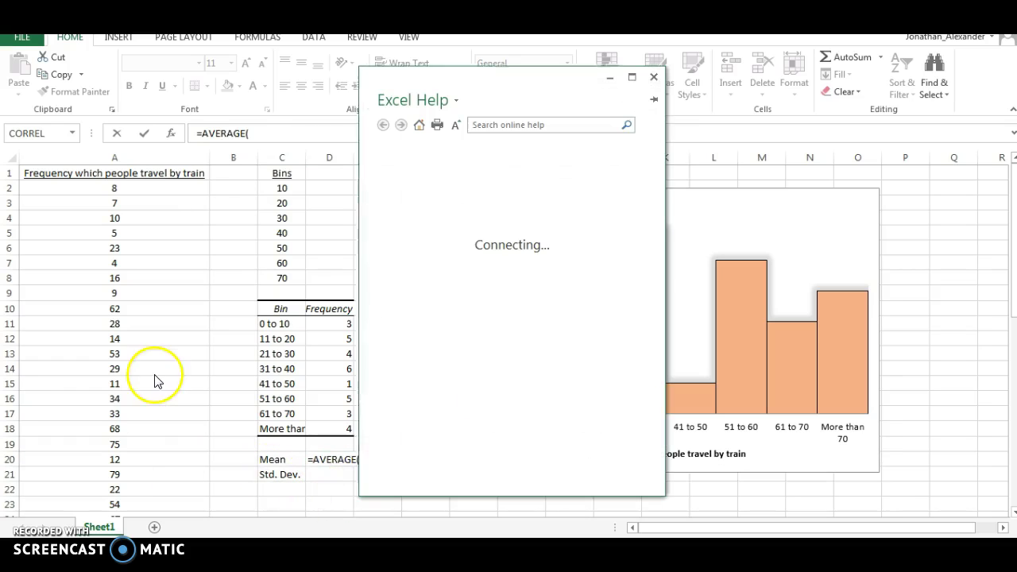
click(653, 77)
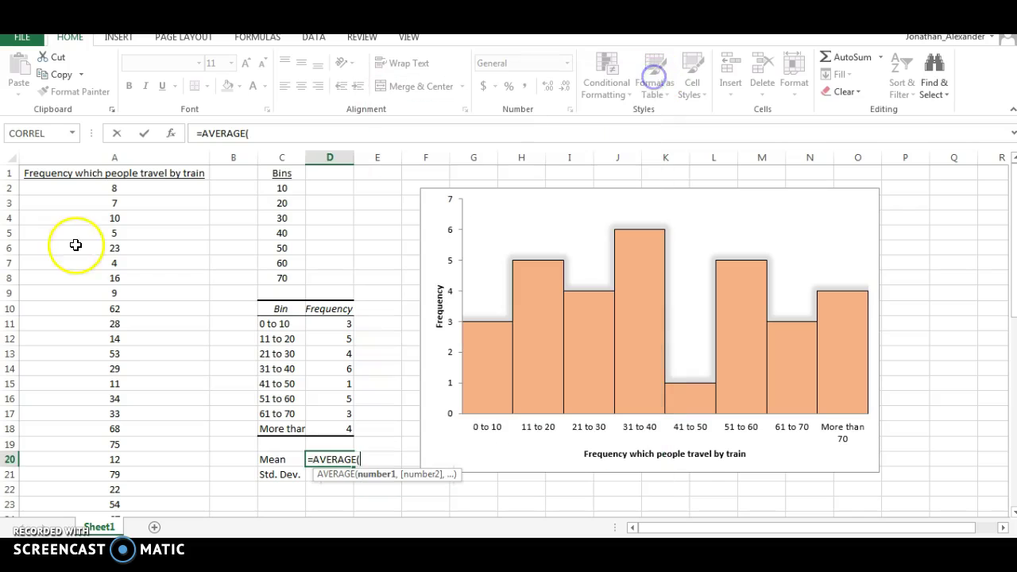
drag(111, 188, 125, 493)
key(Return)
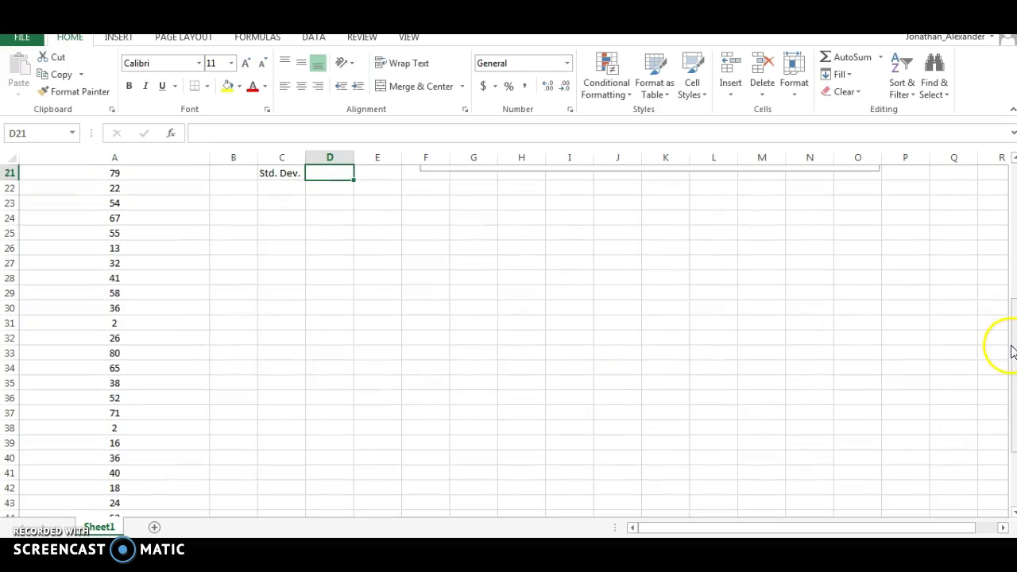
drag(1012, 352, 1001, 206)
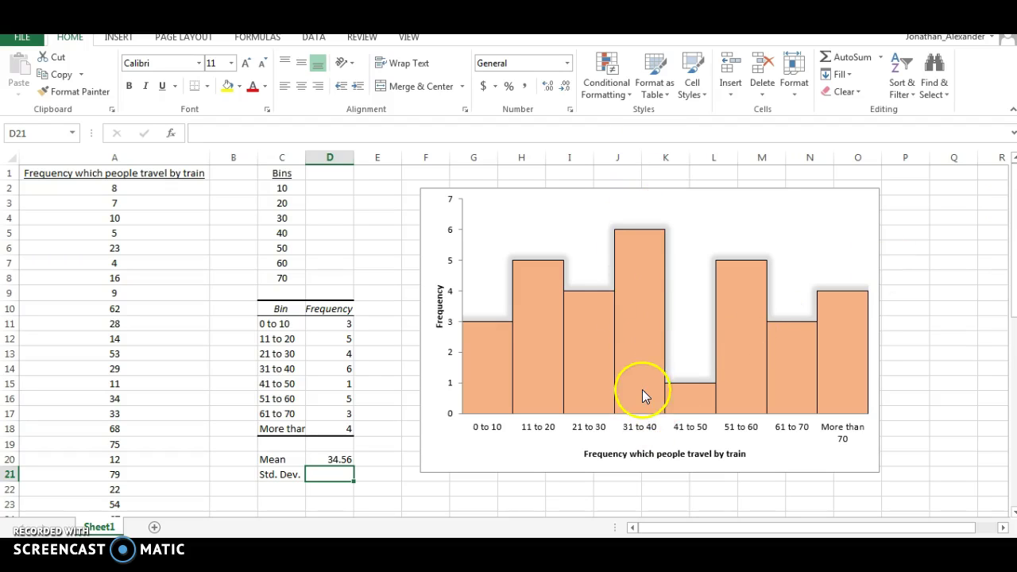
mouse_move(633, 370)
Type 34.56 after 'Mean =' in the Word answer, then return to Excel.
key(alt+Tab)
click(453, 487)
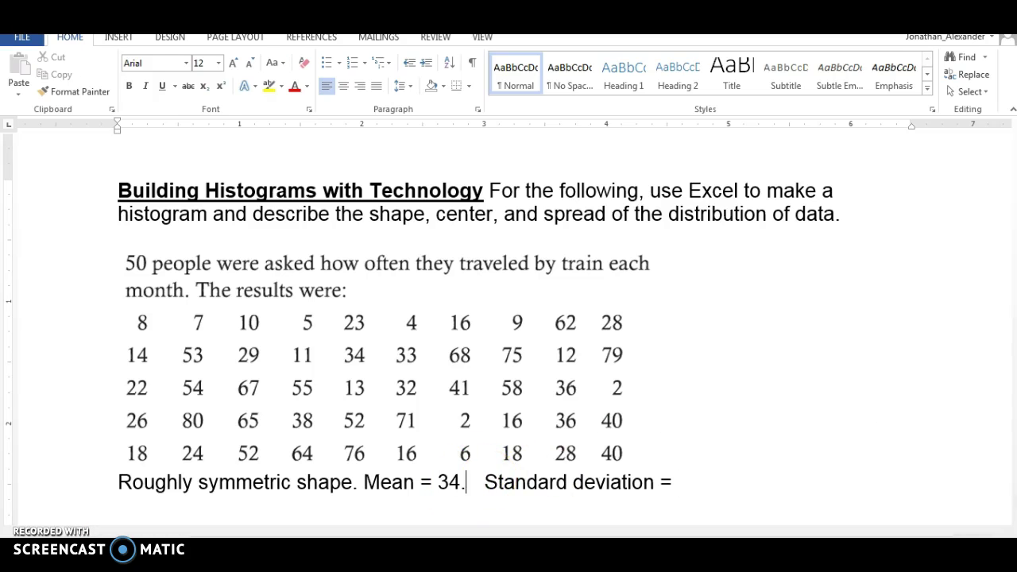
text(34.56)
key(alt+Tab)
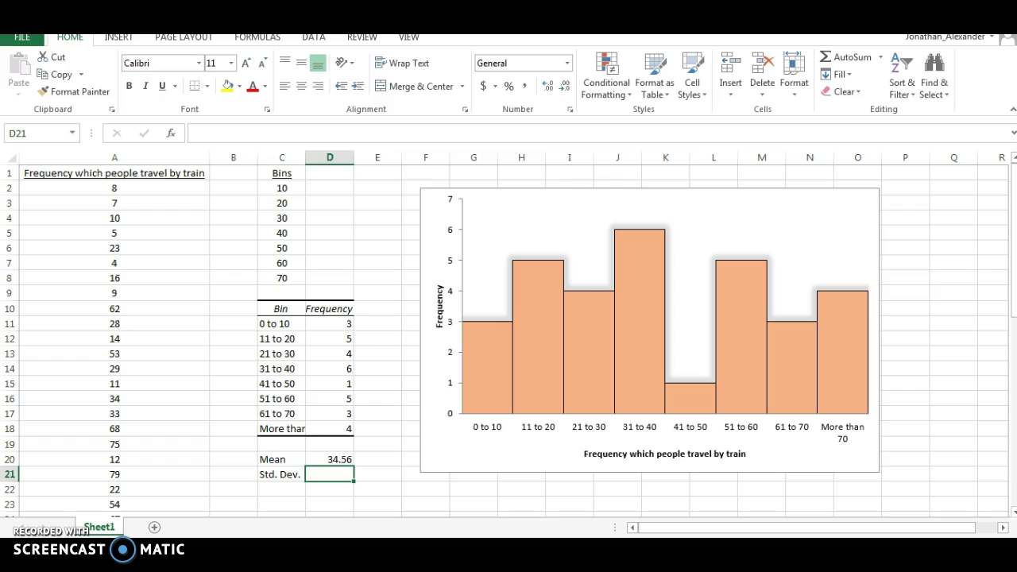
Compute the sample standard deviation in D21 with =STDEV.S(A2:A51), giving 23.66791.
click(335, 475)
text(=)
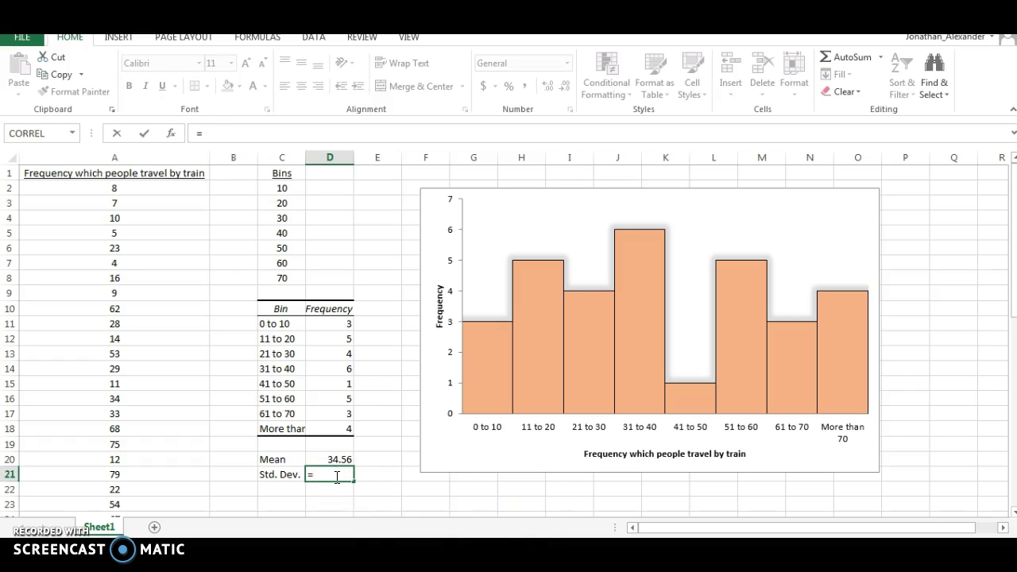
text(std)
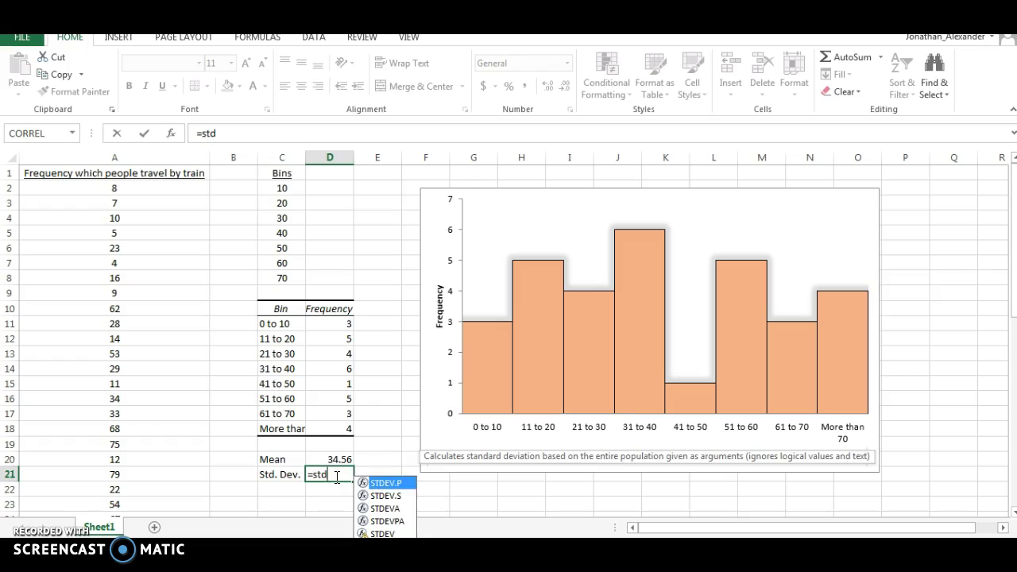
click(398, 497)
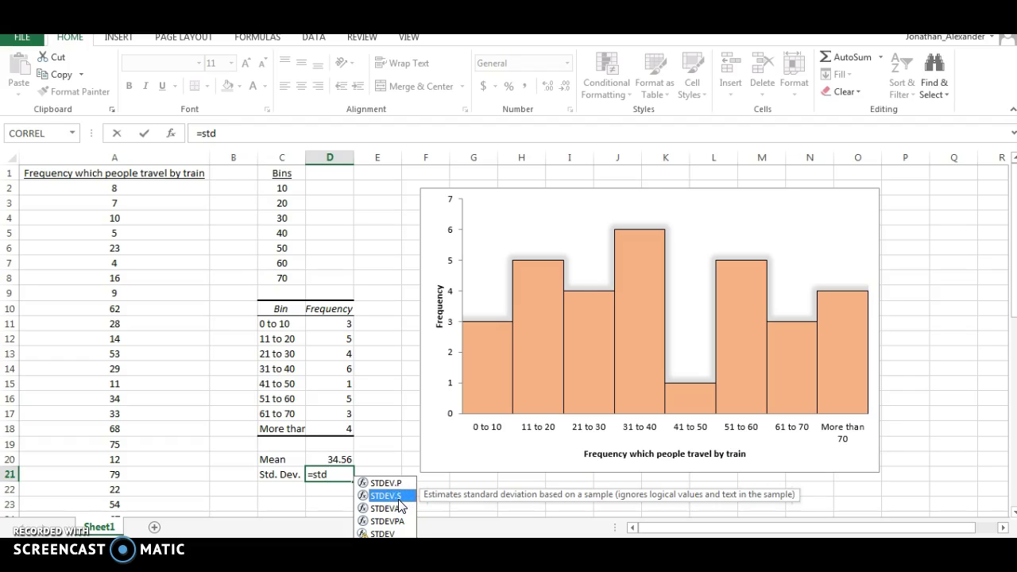
double_click(399, 499)
drag(111, 192, 114, 474)
key(Return)
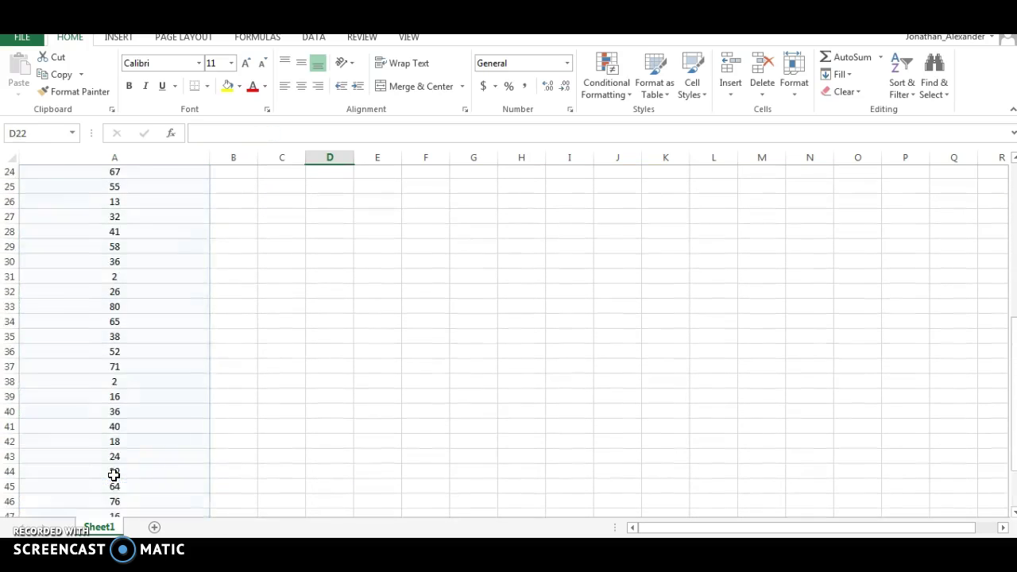
drag(1010, 431, 983, 278)
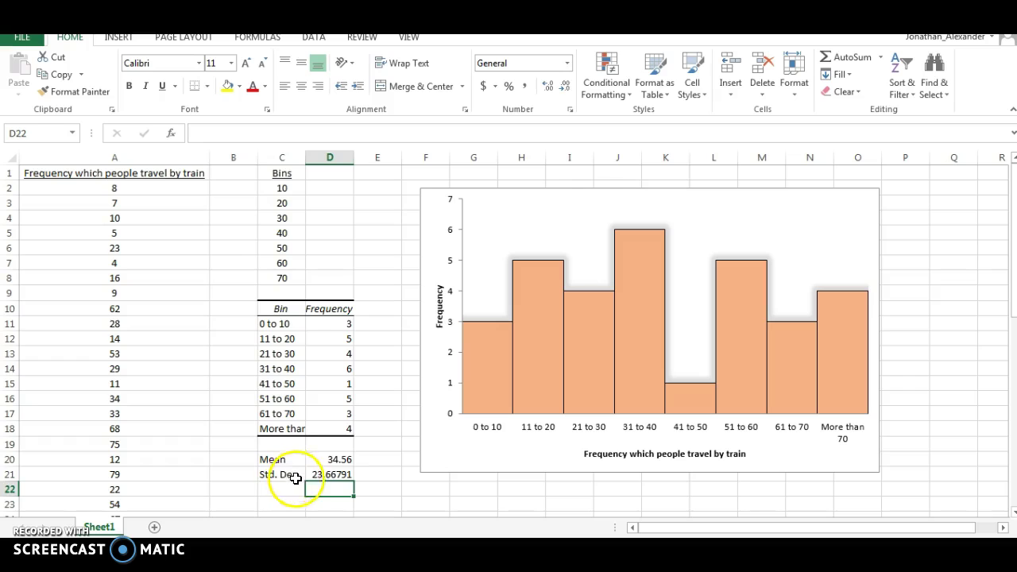
click(337, 475)
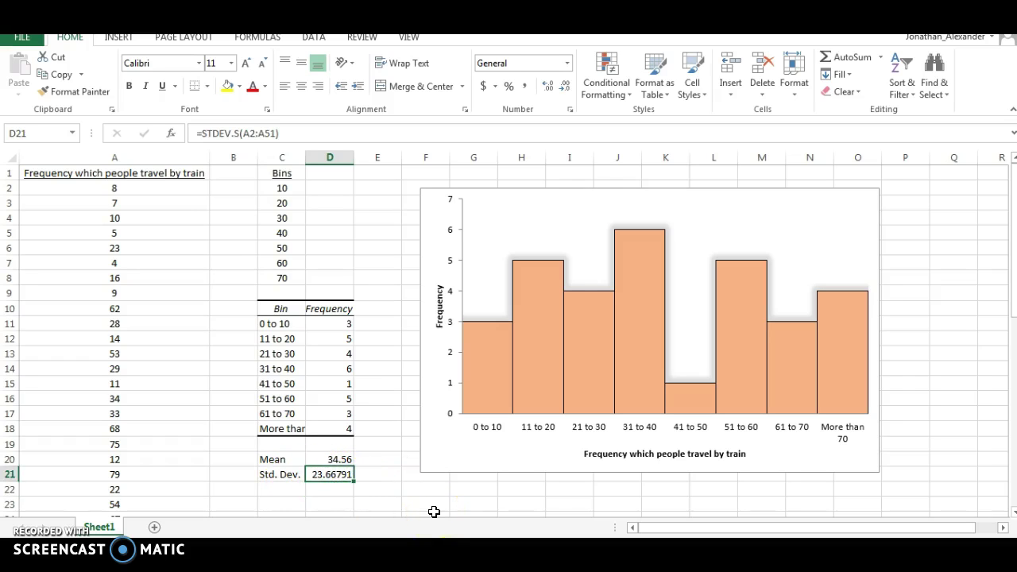
Type 23.66 after 'Standard deviation =' in the Word answer, then return to Excel.
key(alt+Tab)
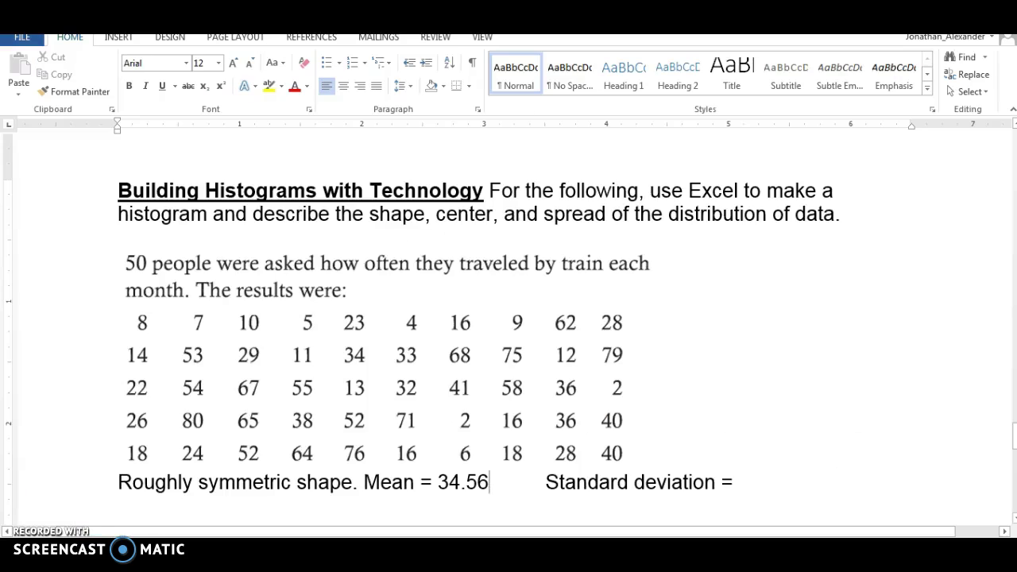
click(743, 493)
text(23.6)
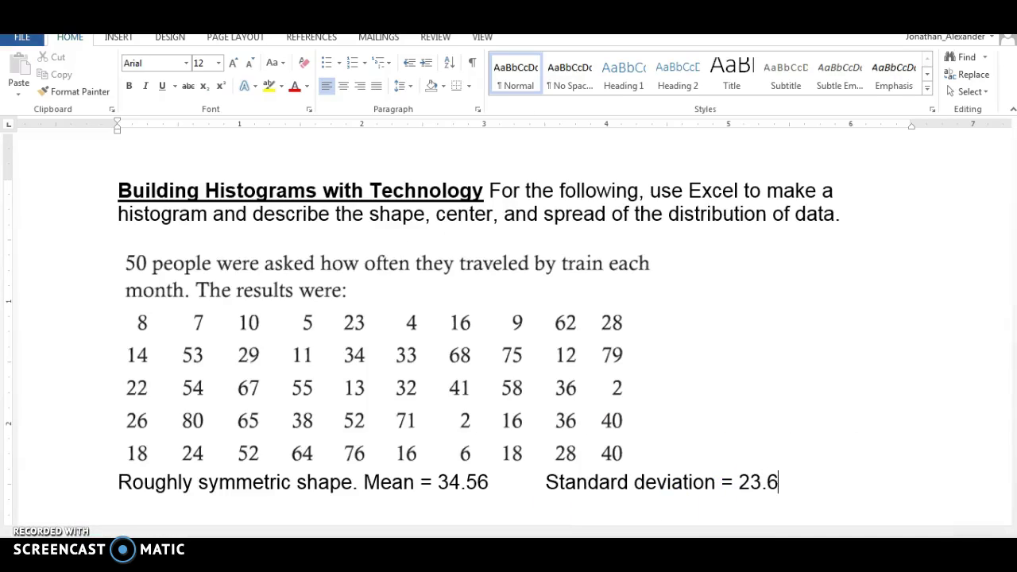
text(6)
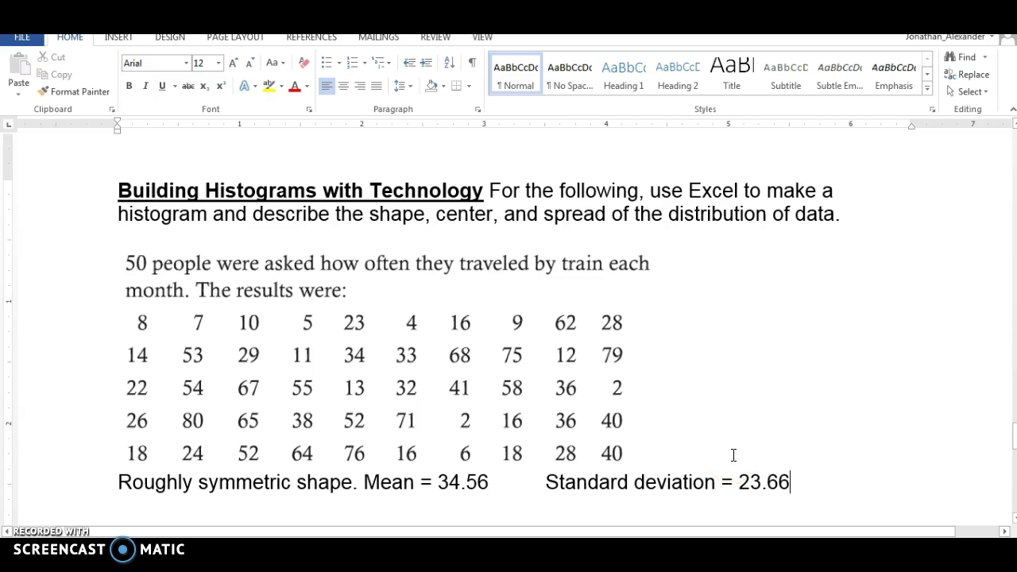
click(653, 453)
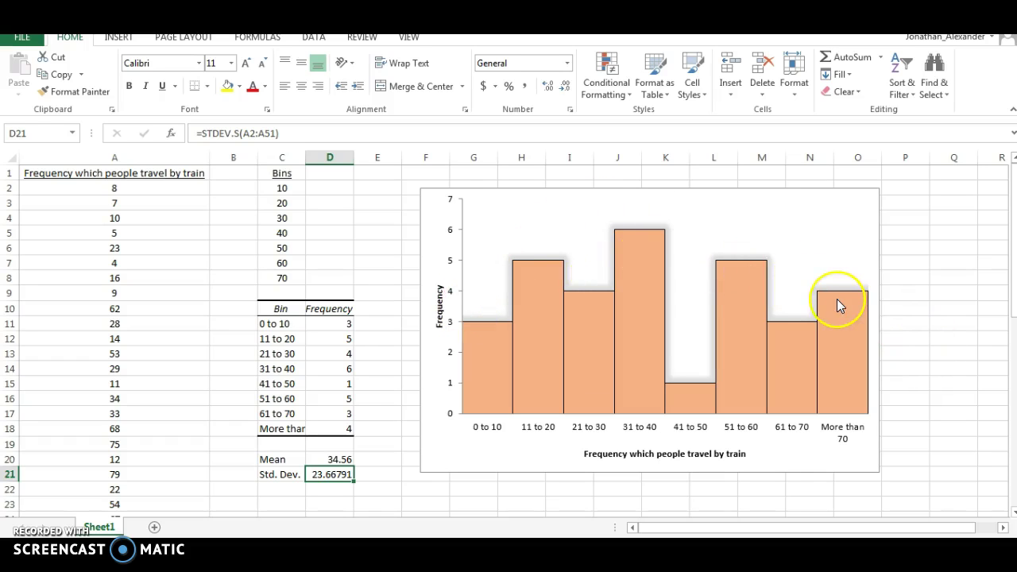
mouse_move(837, 300)
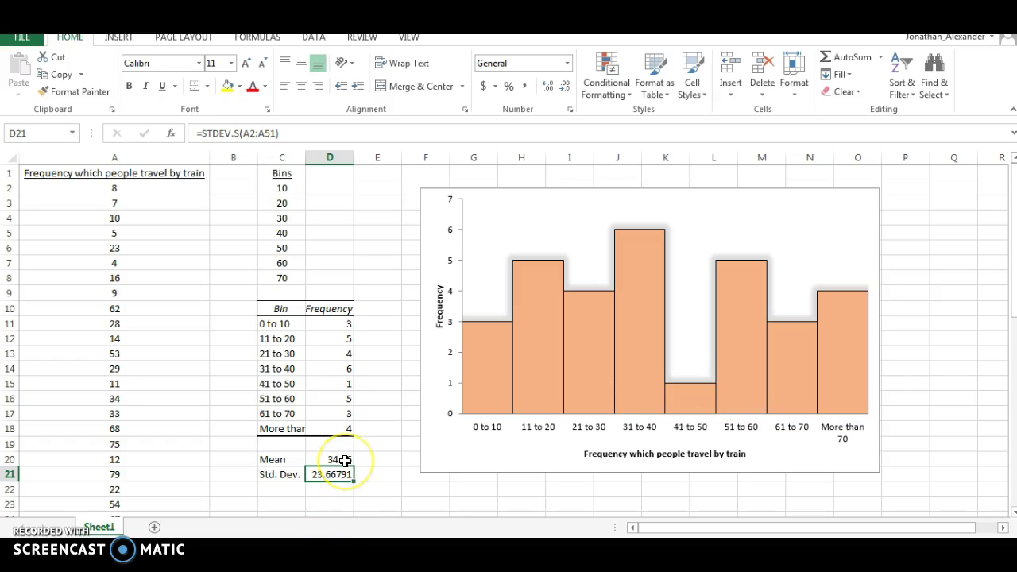
mouse_move(507, 404)
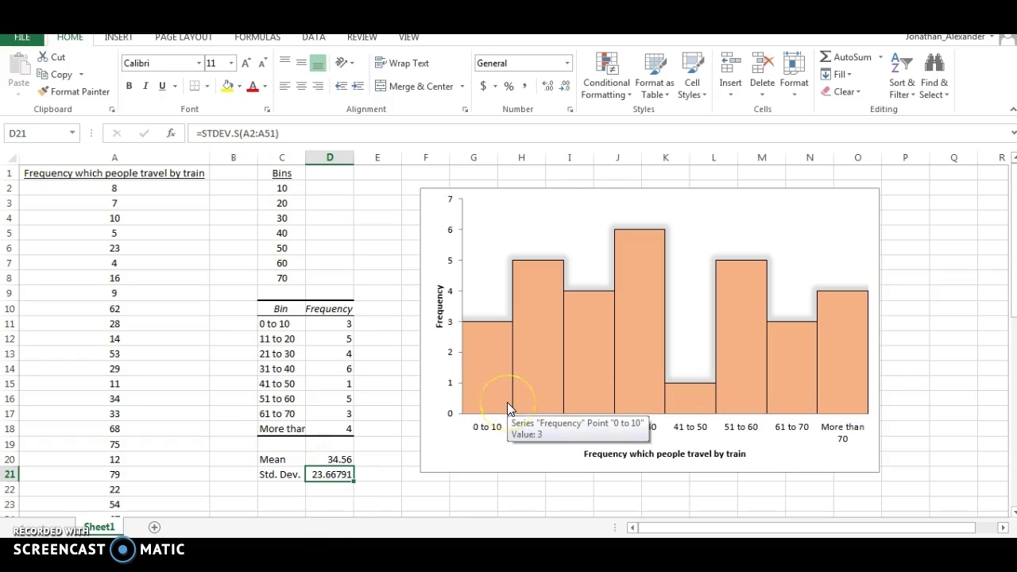